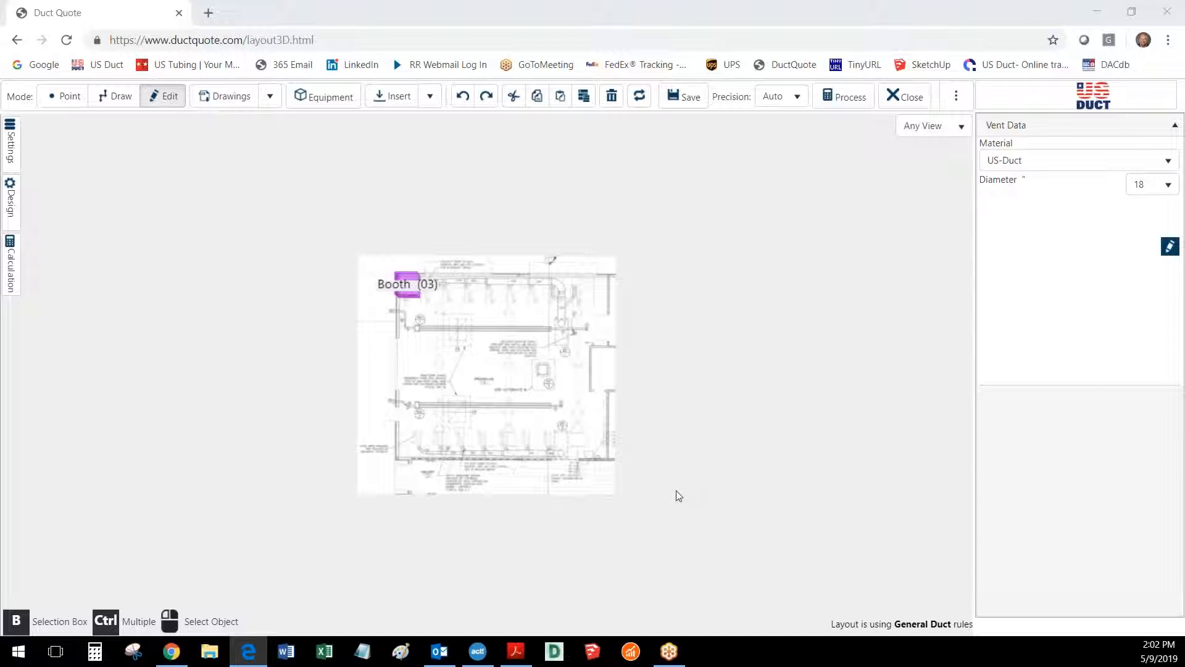
scroll(618, 496, up, 3)
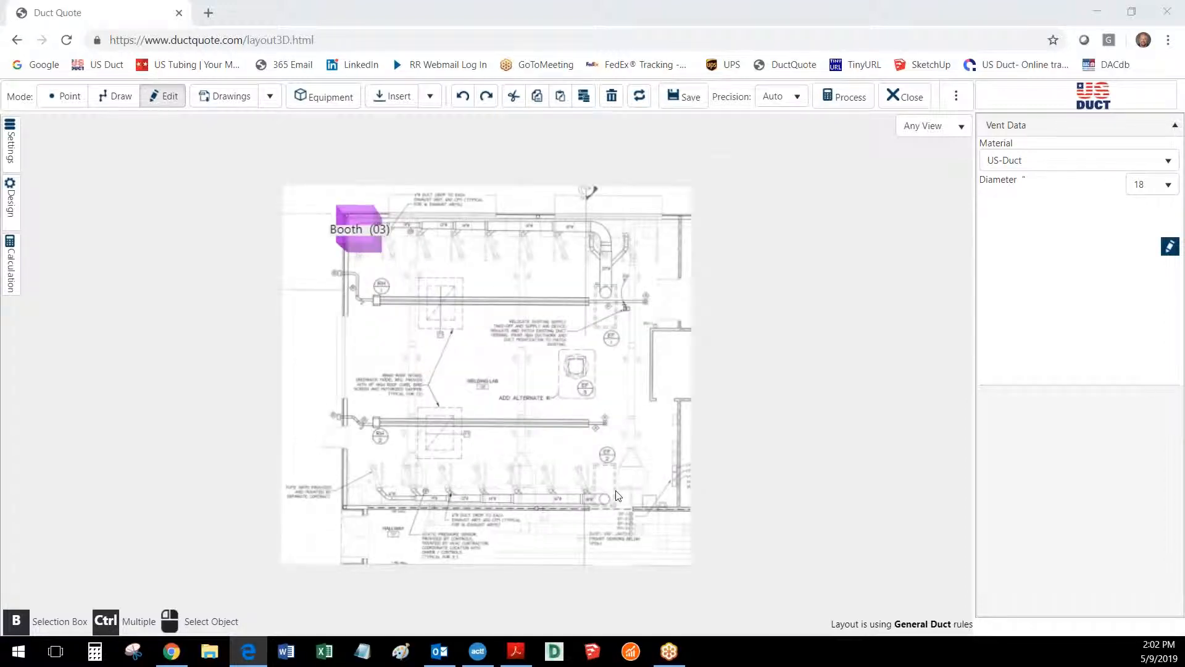
scroll(618, 496, up, 3)
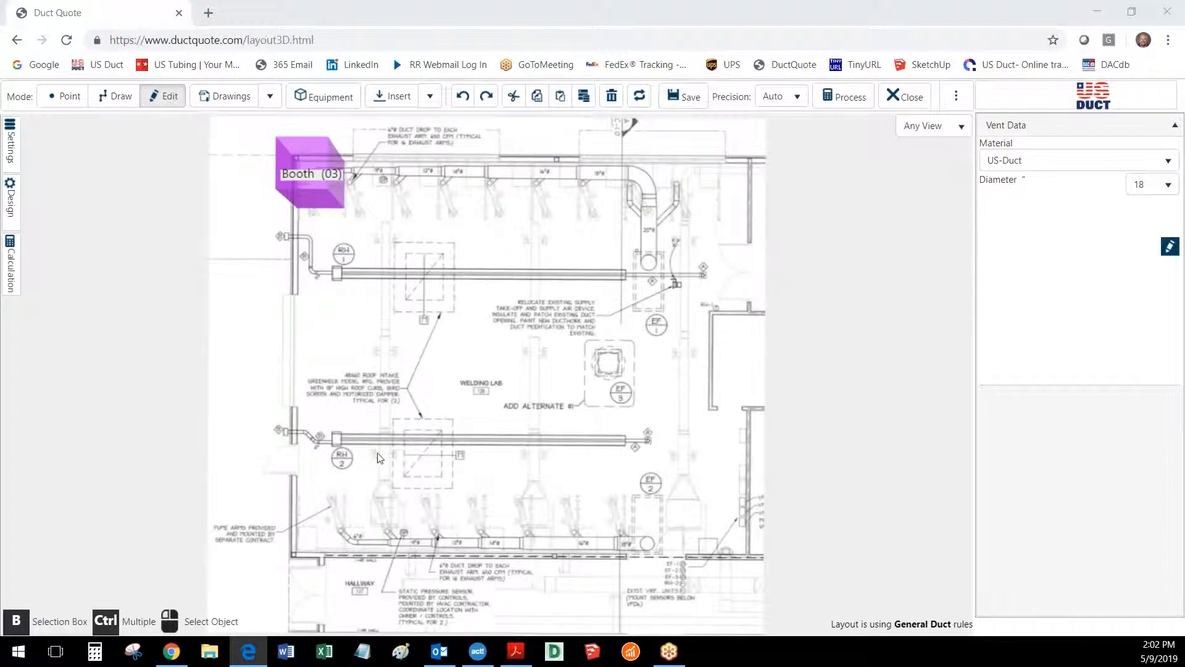
drag(394, 454, 550, 494)
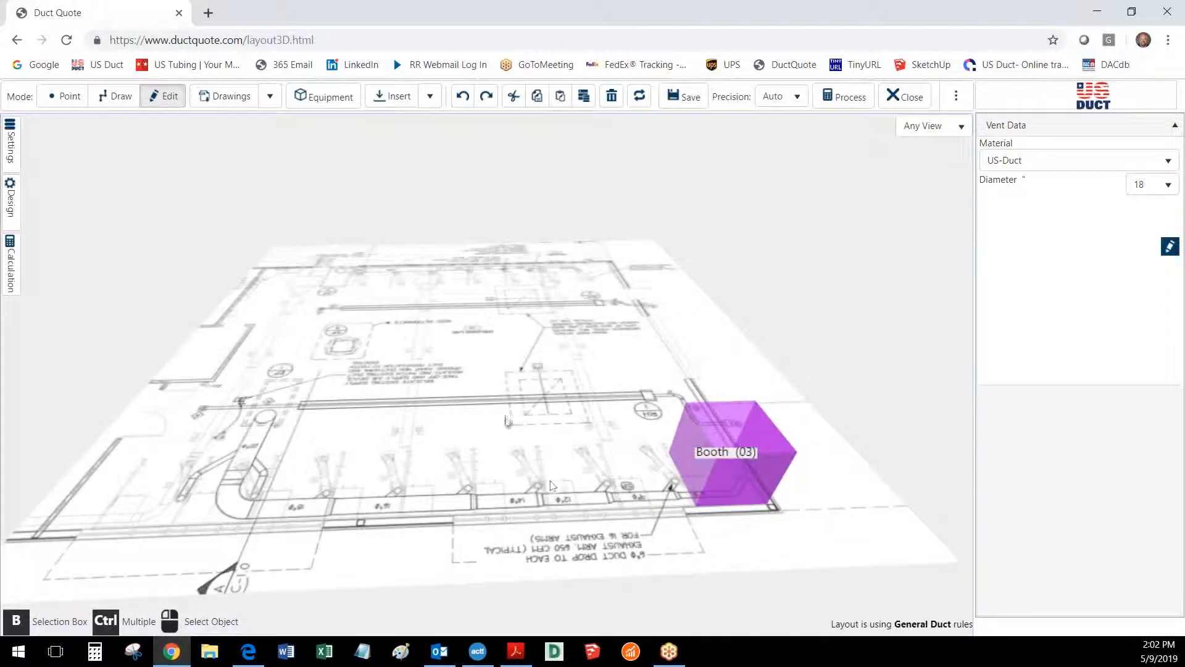
click(270, 97)
click(272, 99)
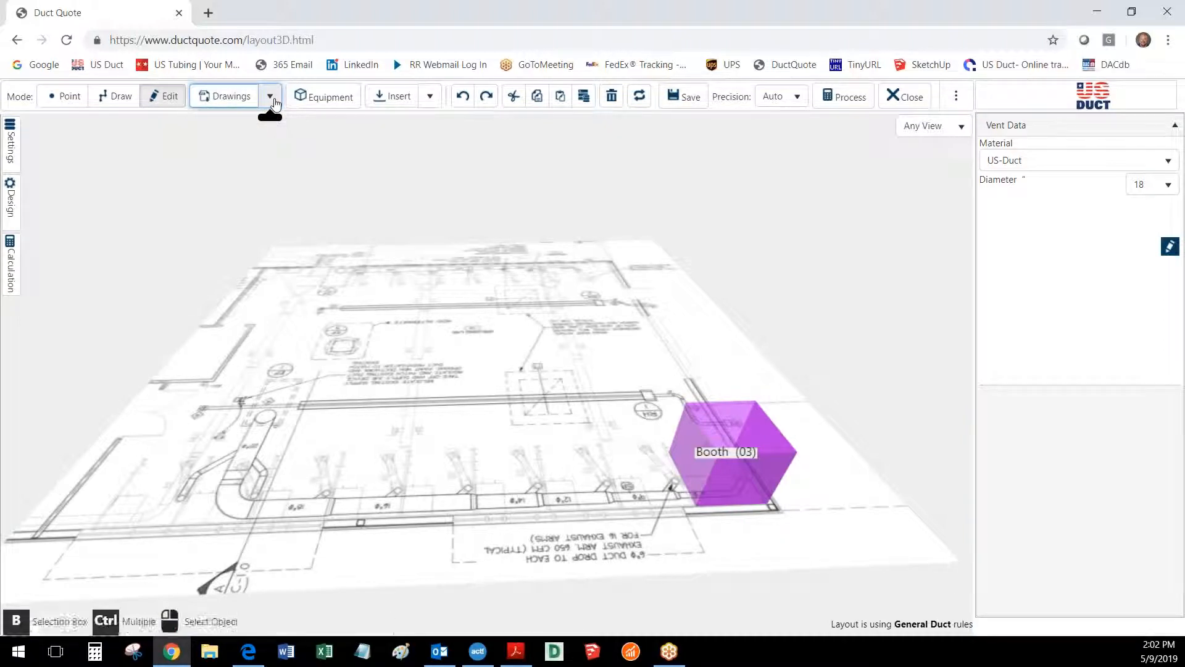
click(346, 100)
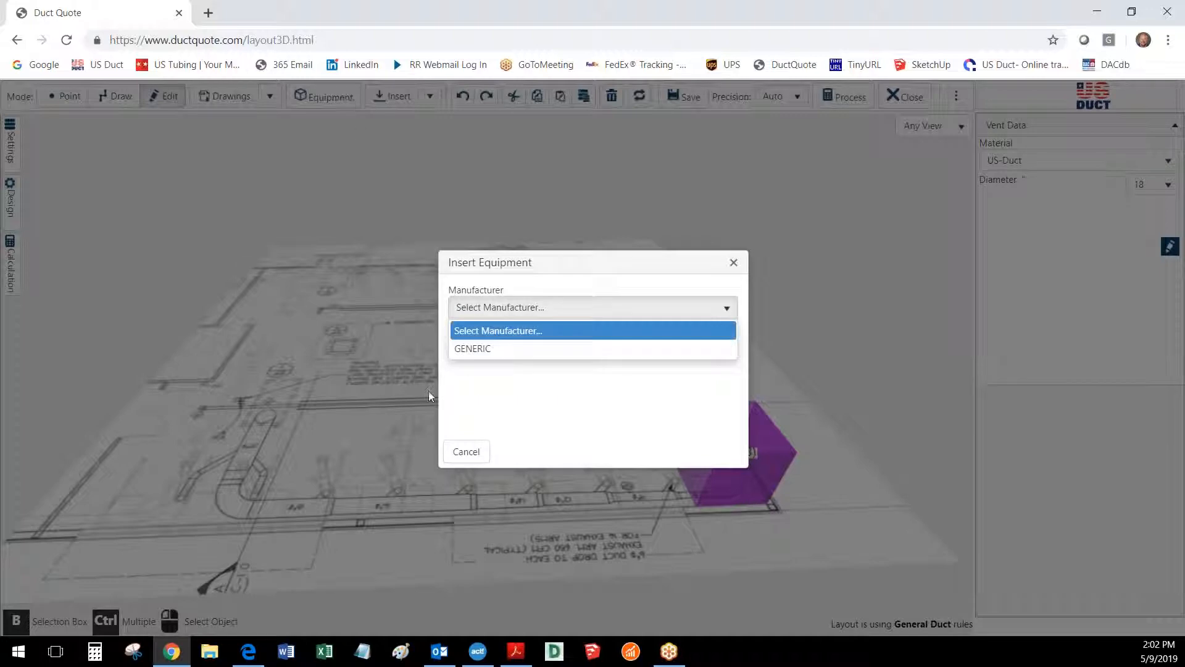
click(467, 452)
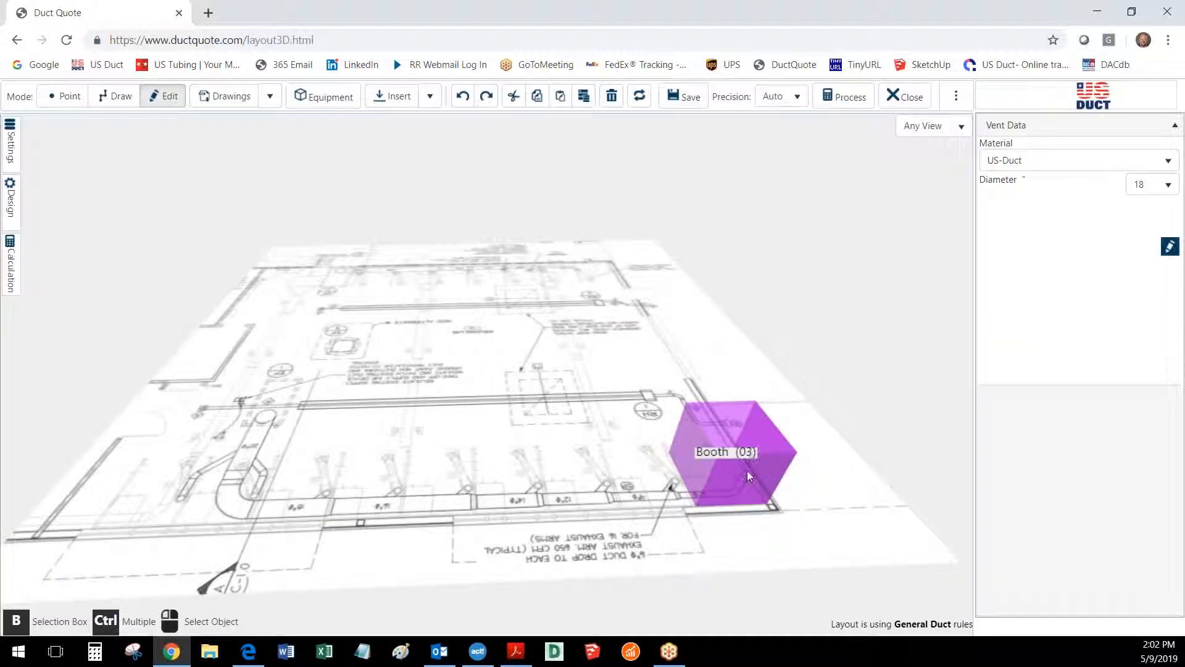
- Add a duct connection on top of the booth with 550 CFM, 2800 FPM, a round 6 in. outlet and a machine adapter
click(748, 474)
click(1093, 417)
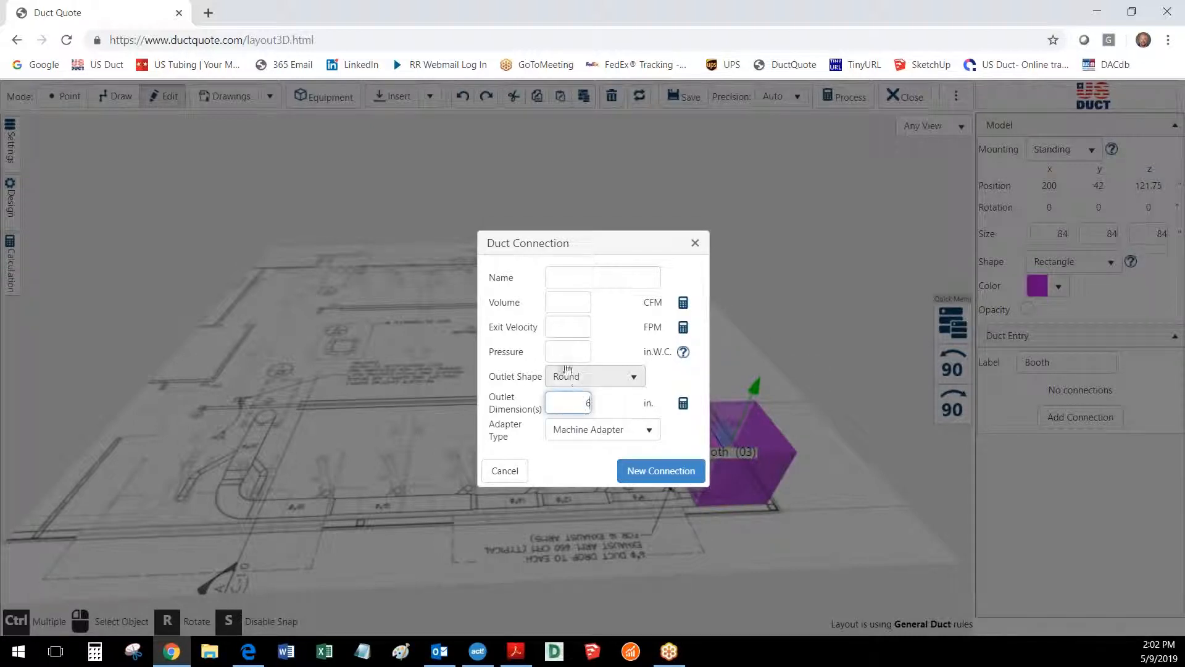
click(570, 325)
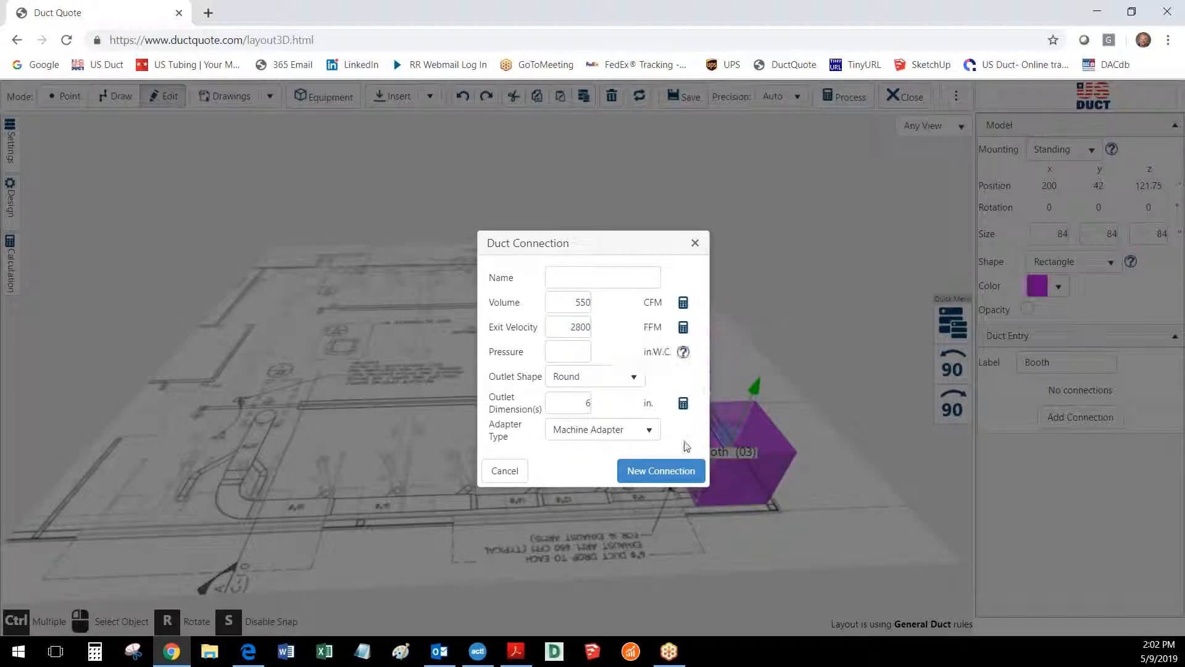
click(666, 472)
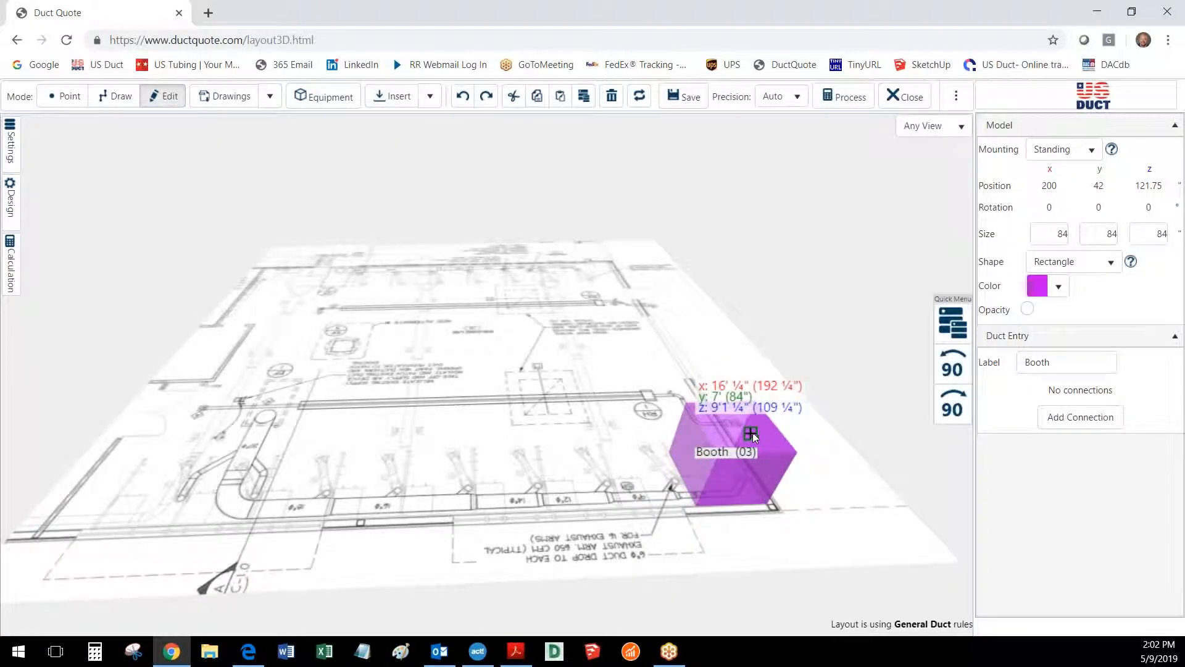
click(751, 430)
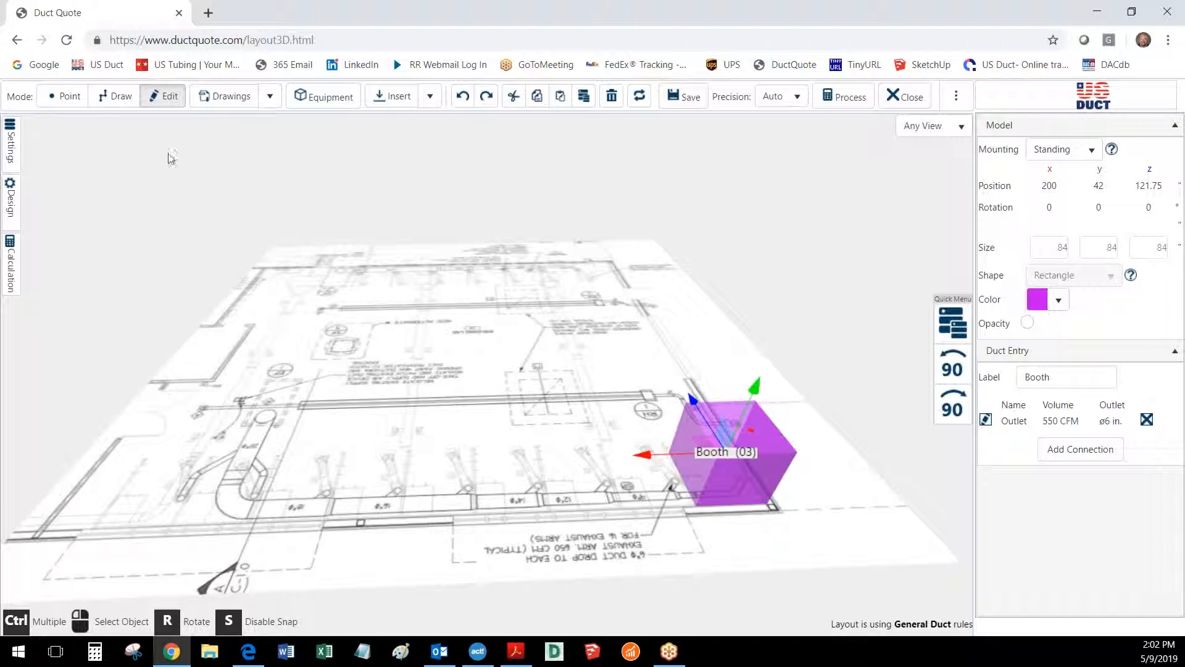
- Draw a 5 ft vertical duct segment up from the booth's outlet
click(117, 96)
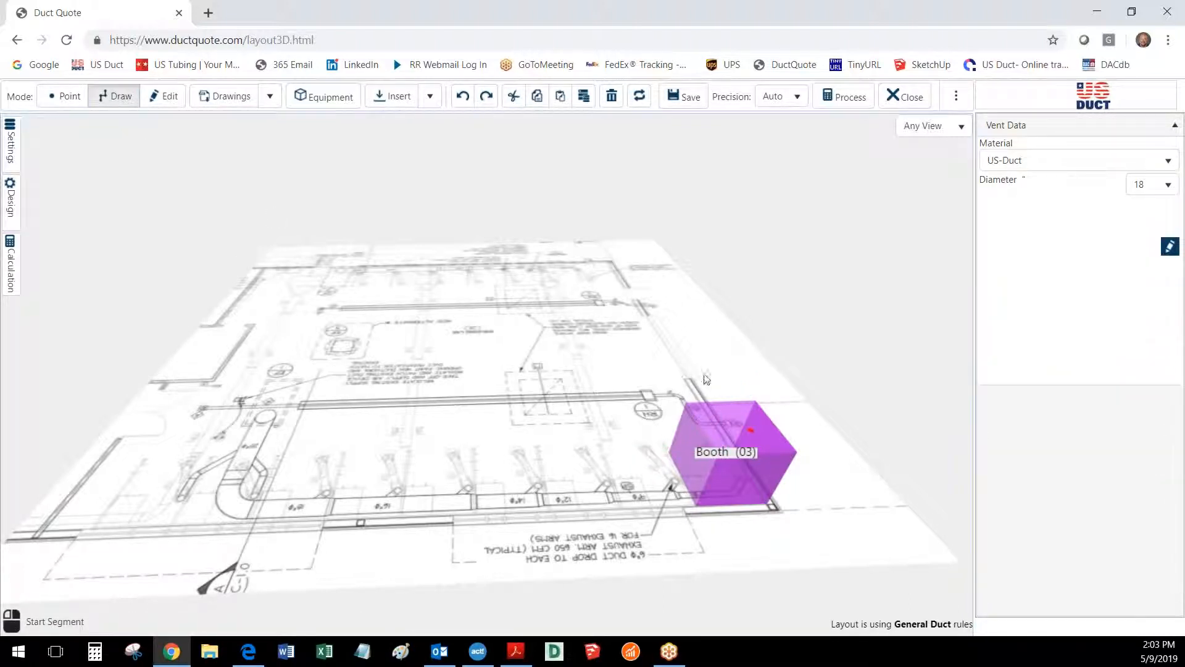
click(752, 431)
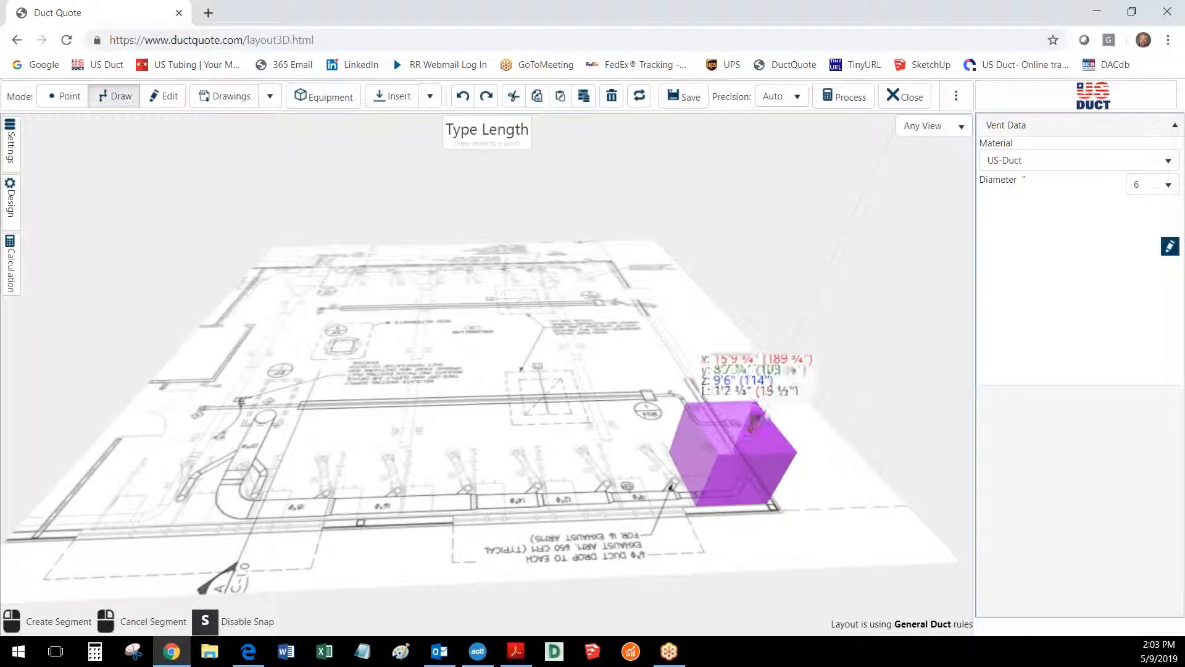
text(5)
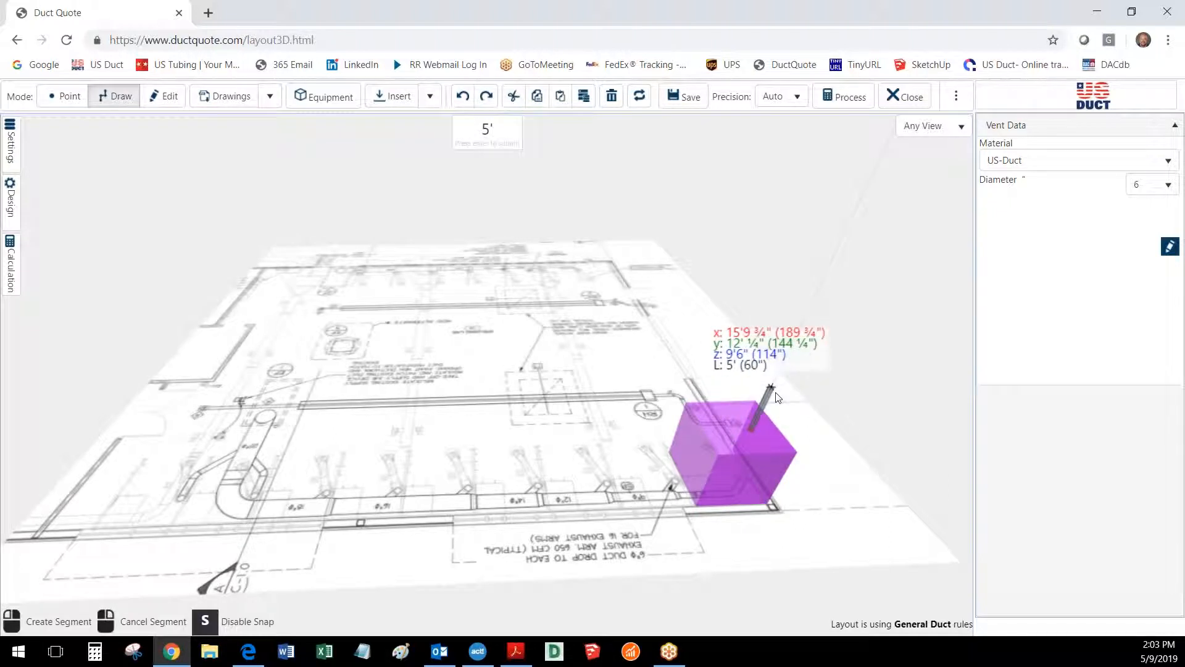
key(Return)
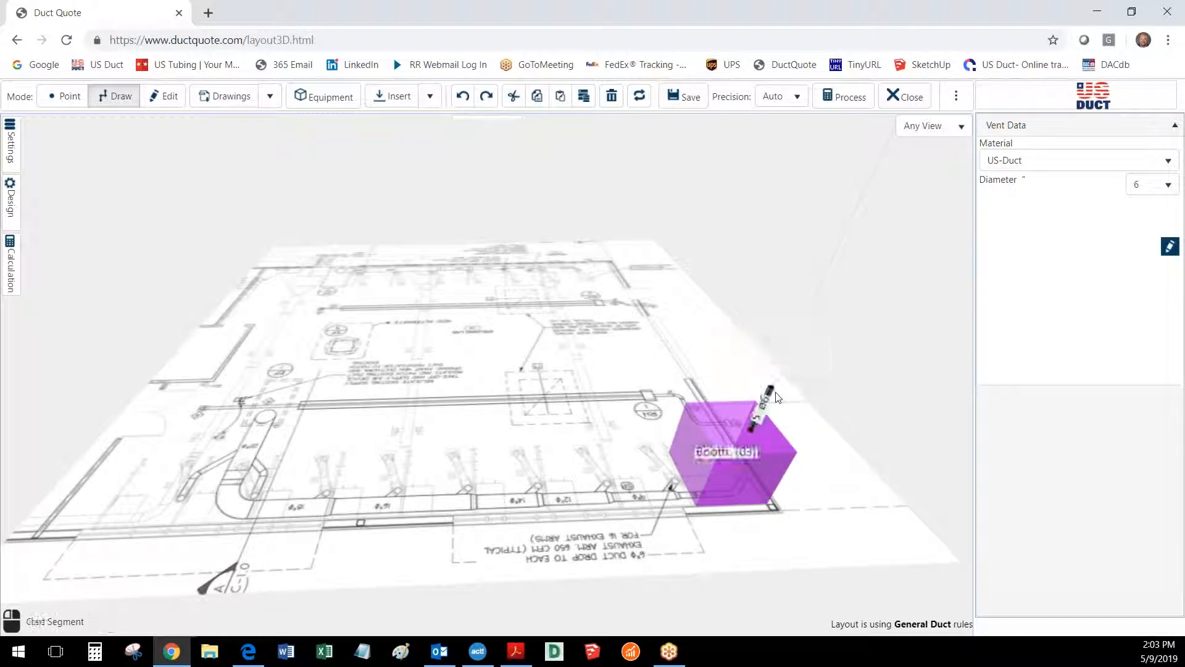
- Turn off the diameter and length labels in the layout's display settings
click(2, 119)
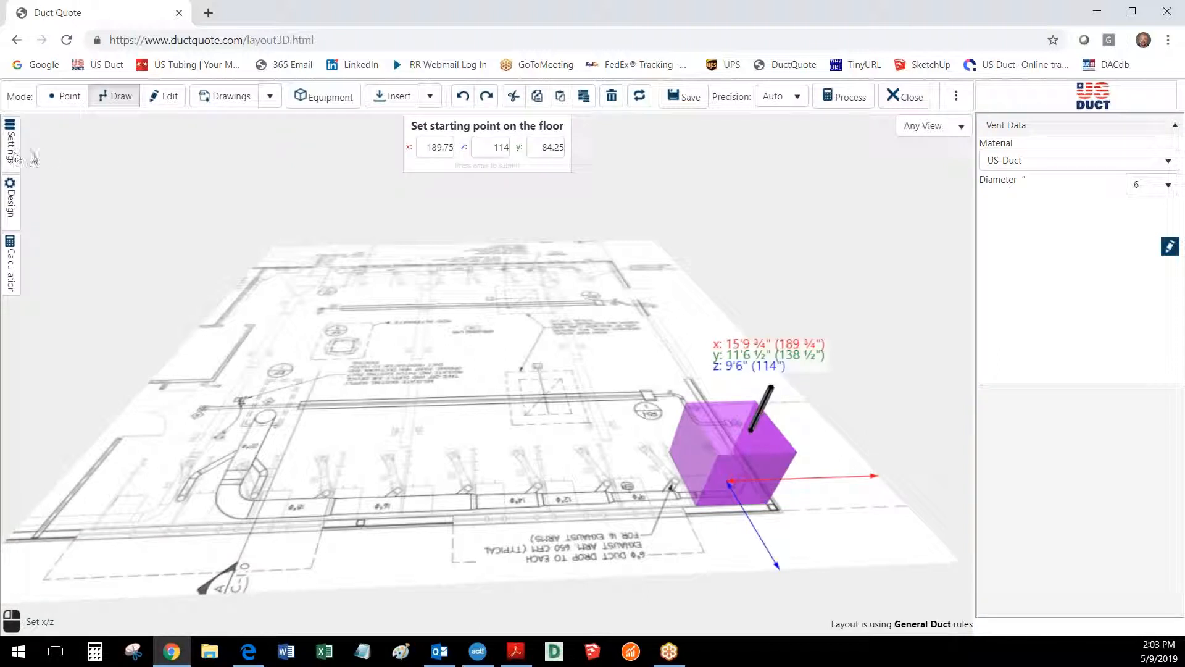
right_click(44, 157)
click(11, 152)
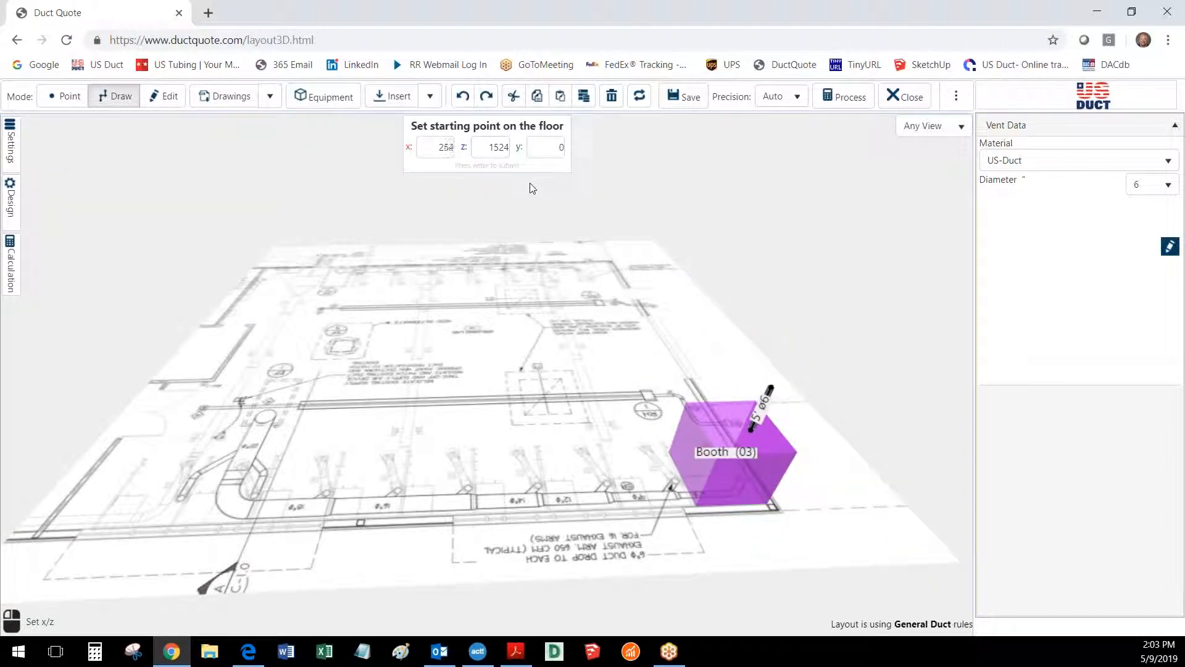
click(10, 142)
click(117, 355)
click(130, 439)
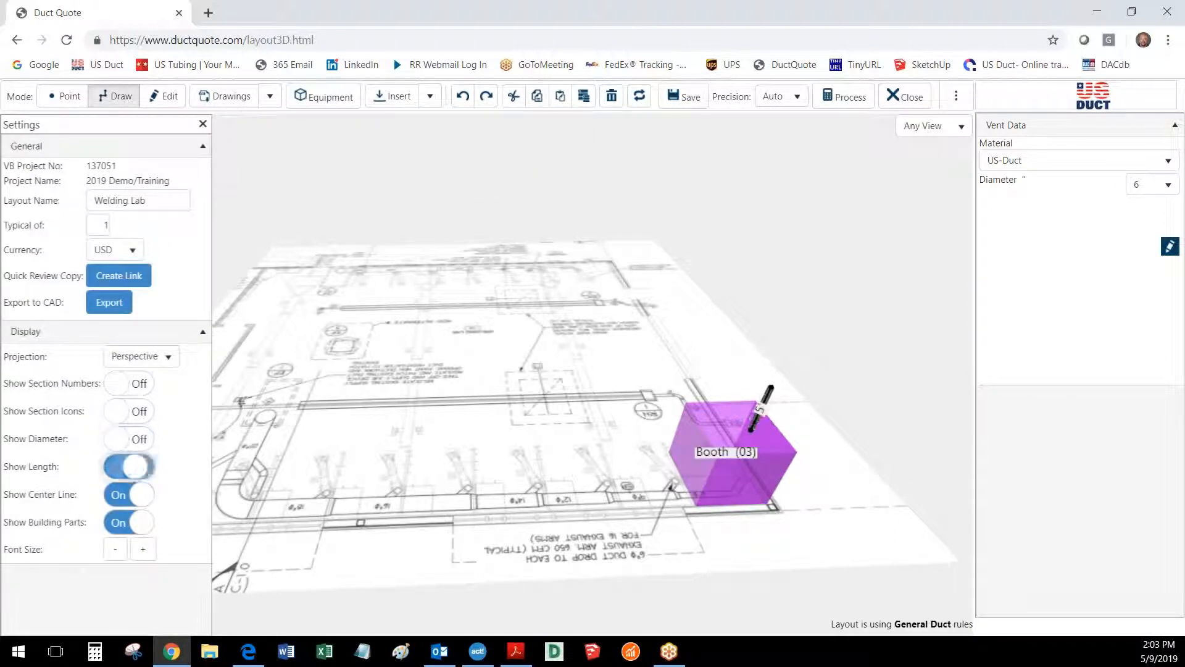
click(129, 467)
click(203, 126)
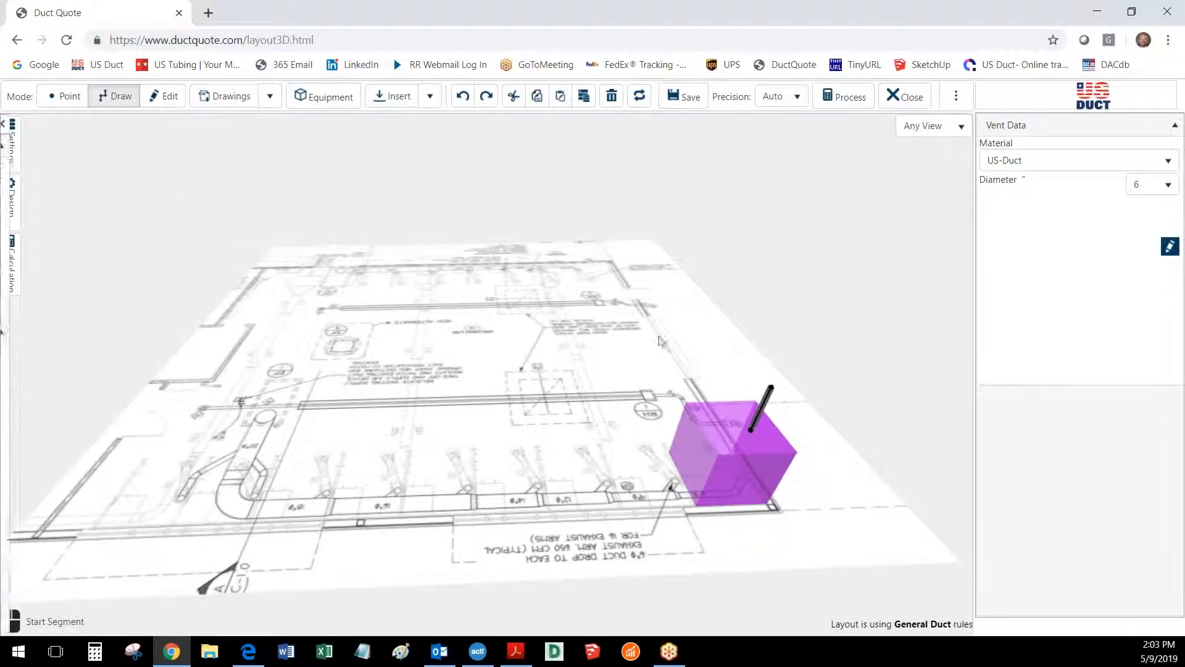
- Draw a horizontal duct segment from the top of the riser, running along the wall toward the neighbouring booth position
click(771, 387)
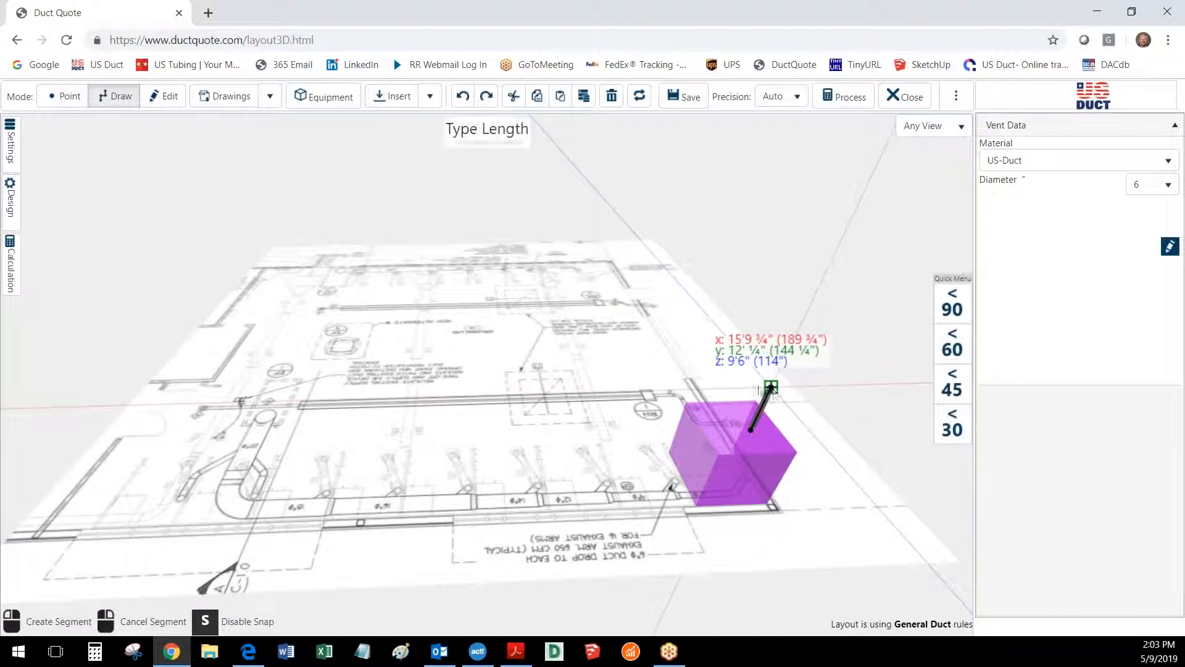
click(707, 394)
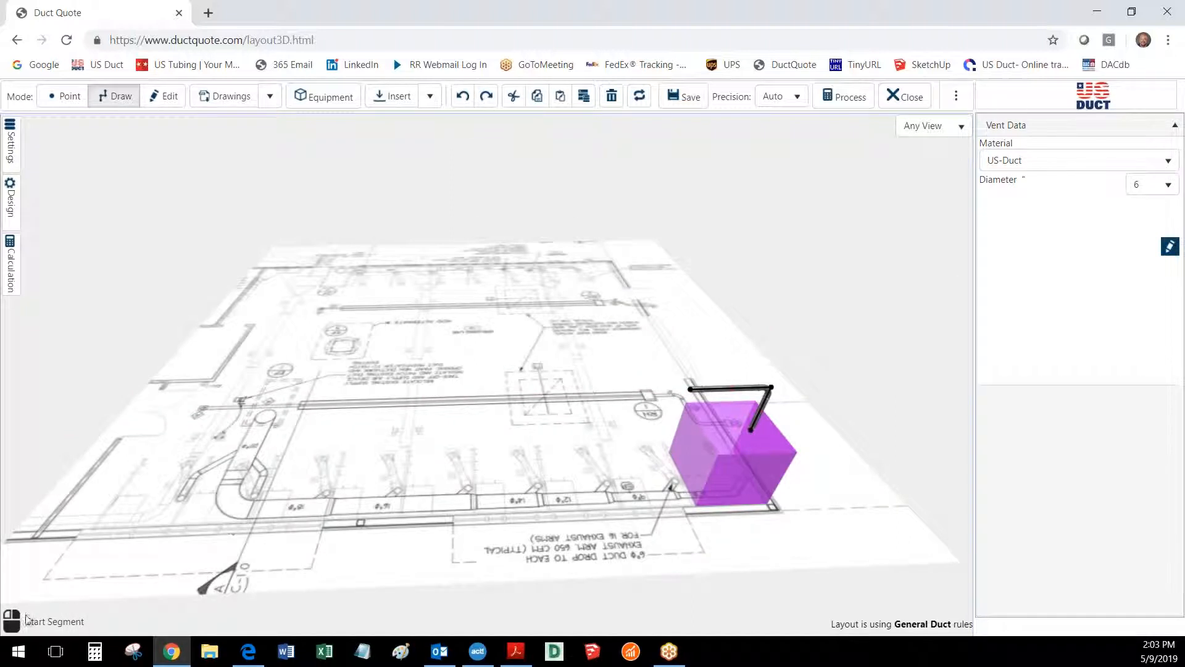
click(165, 97)
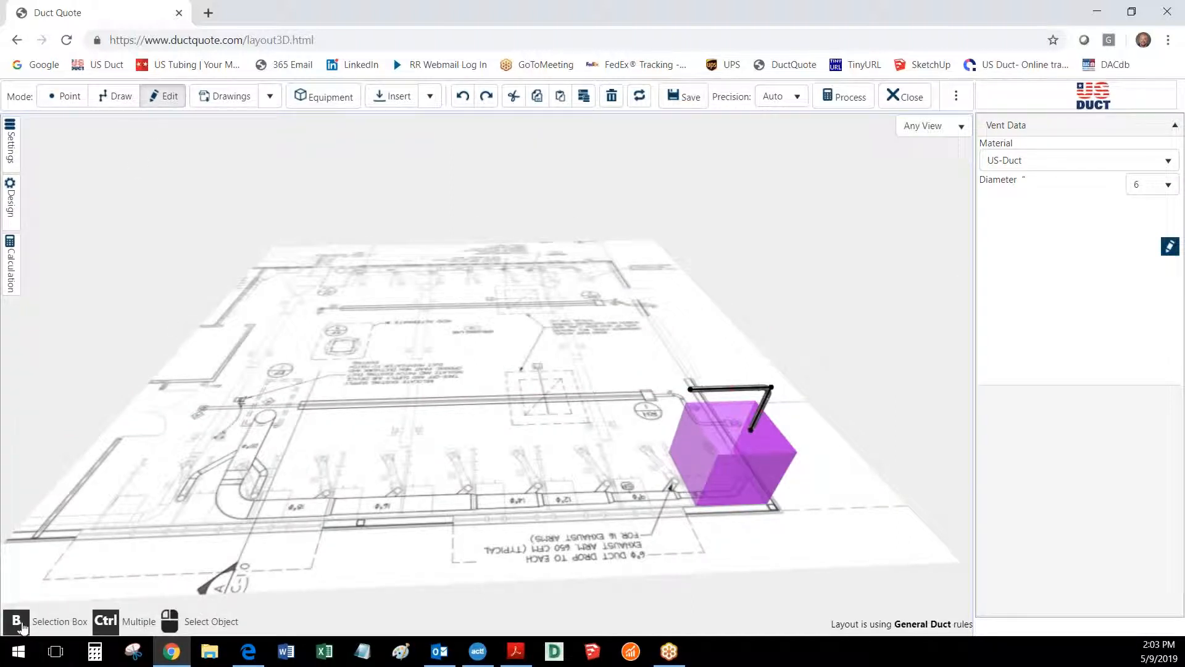
- Clone the booth with its ducts and place the copy beside it, joined to the open end of the horizontal duct
click(19, 623)
drag(669, 380, 816, 499)
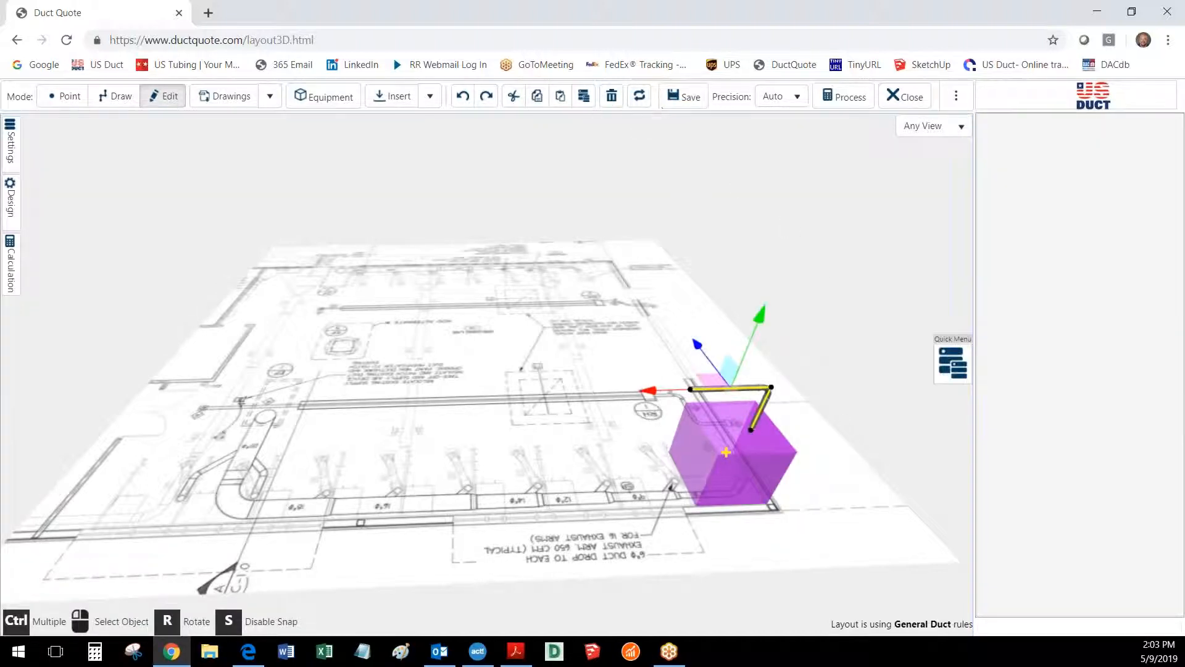
click(582, 97)
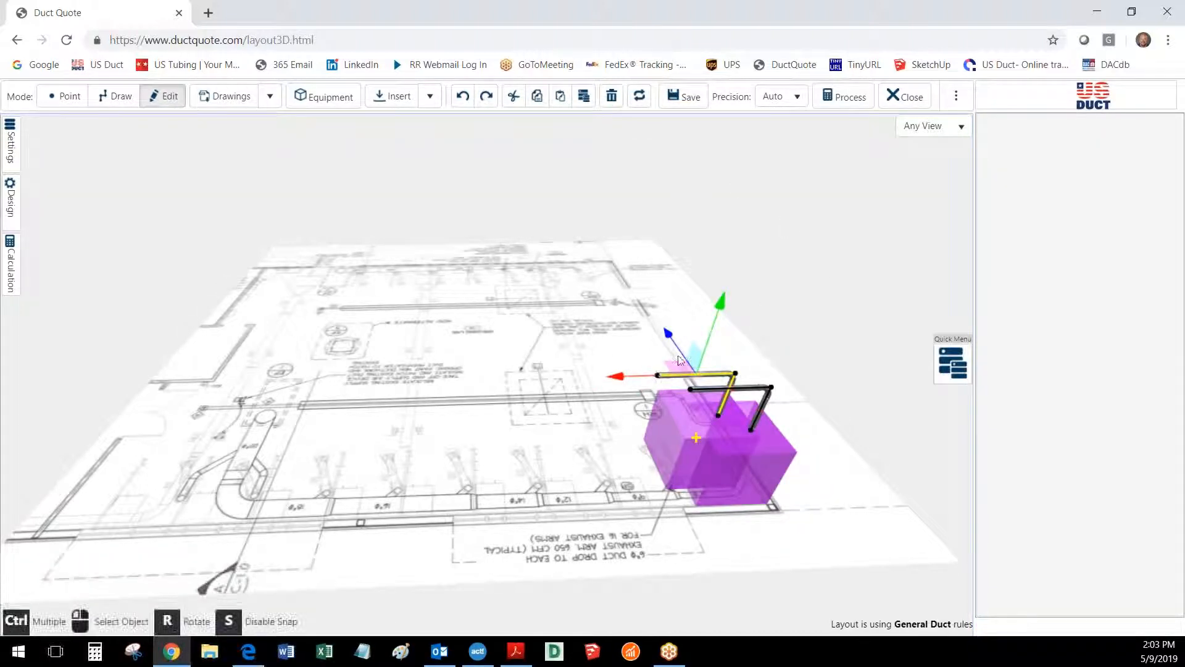
drag(676, 370, 613, 383)
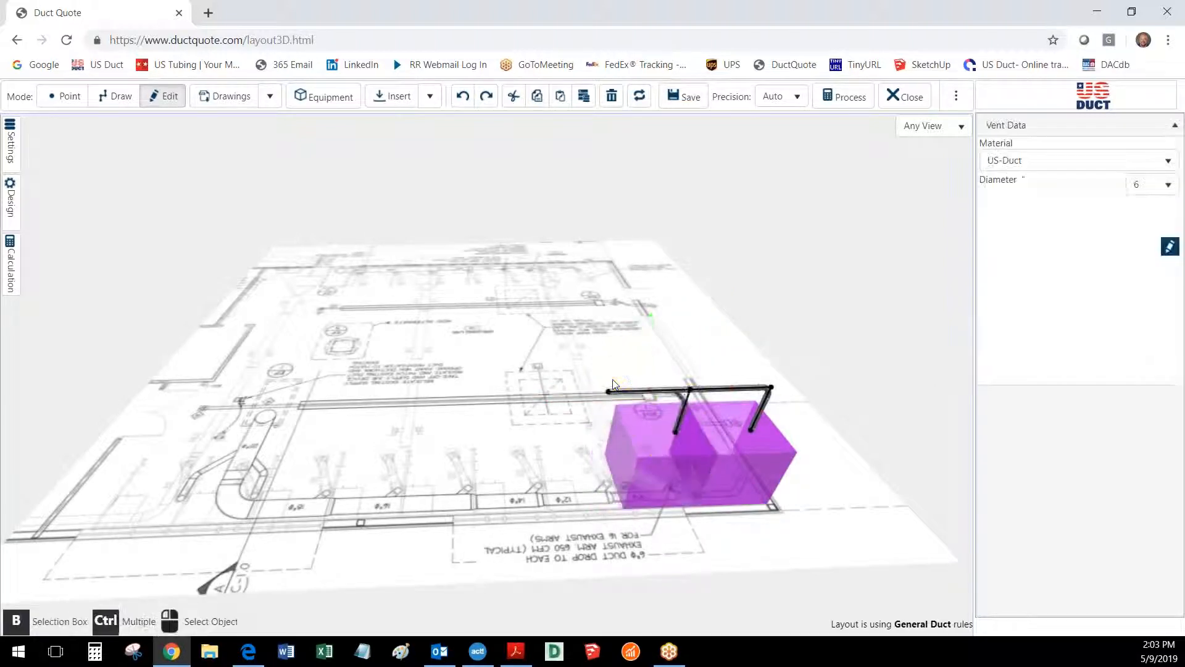
- Clone both booths with their ducts and attach the copies to the open end of the header, making a row of four
click(17, 622)
drag(595, 370, 814, 521)
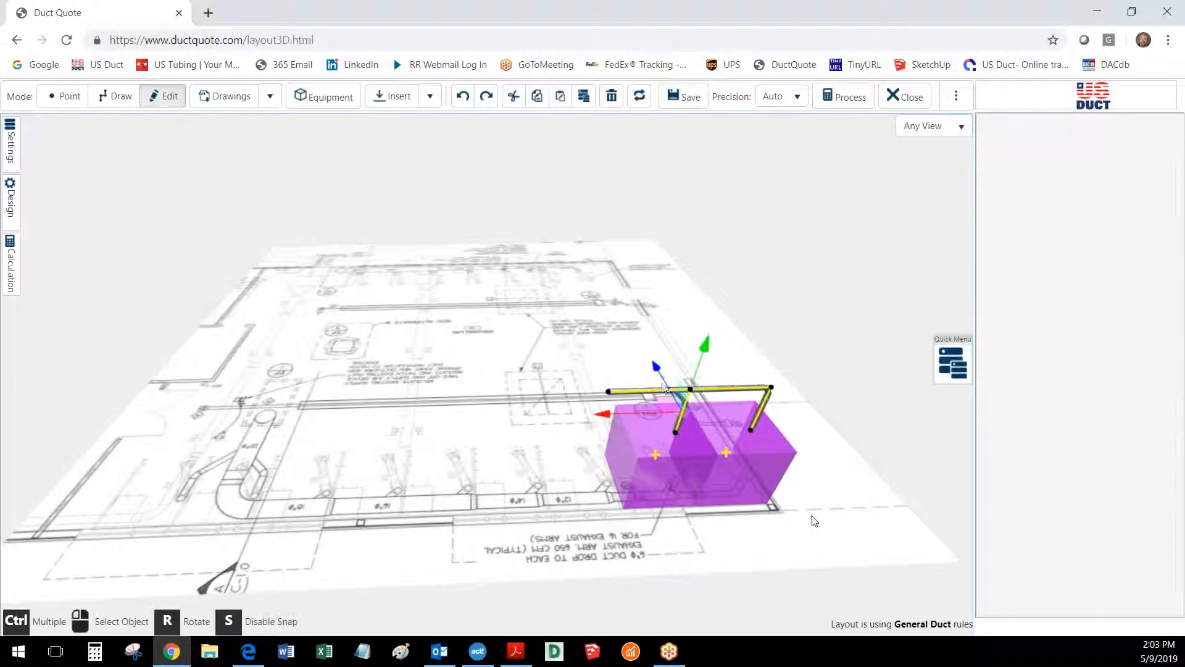
click(584, 96)
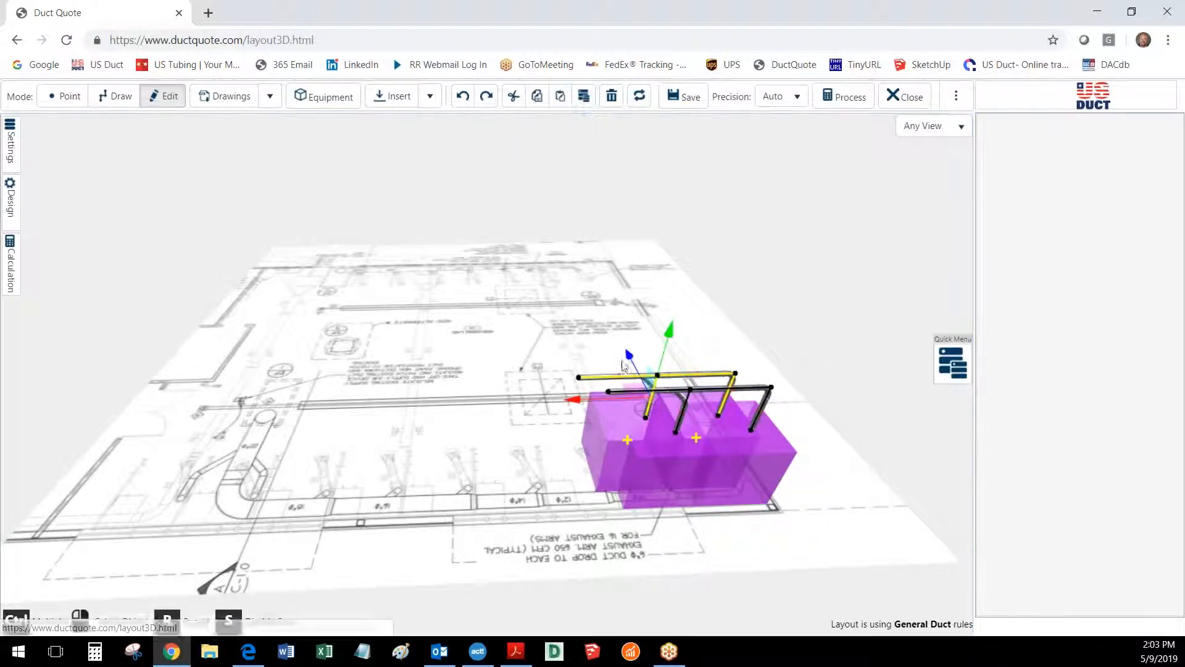
mouse_move(631, 388)
mouse_down()
mouse_move(504, 394)
mouse_move(495, 414)
mouse_up()
click(321, 489)
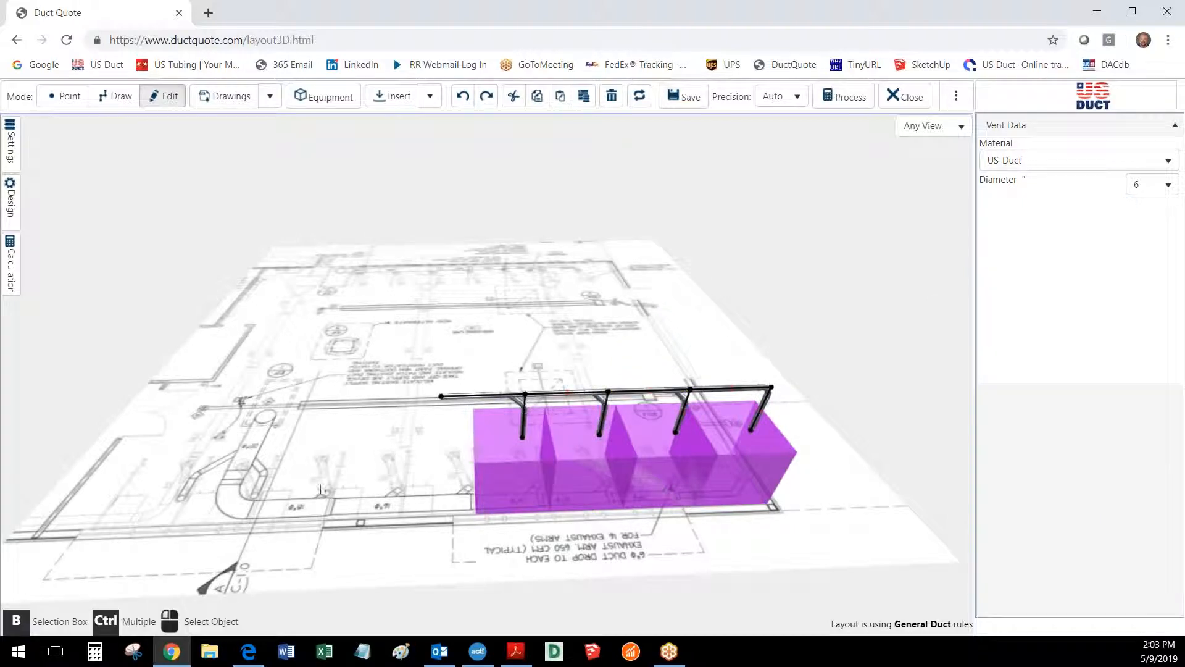
- Clone the three booths nearest the header's open end with their ducts and attach the copies there, making a row of seven
drag(410, 387, 389, 402)
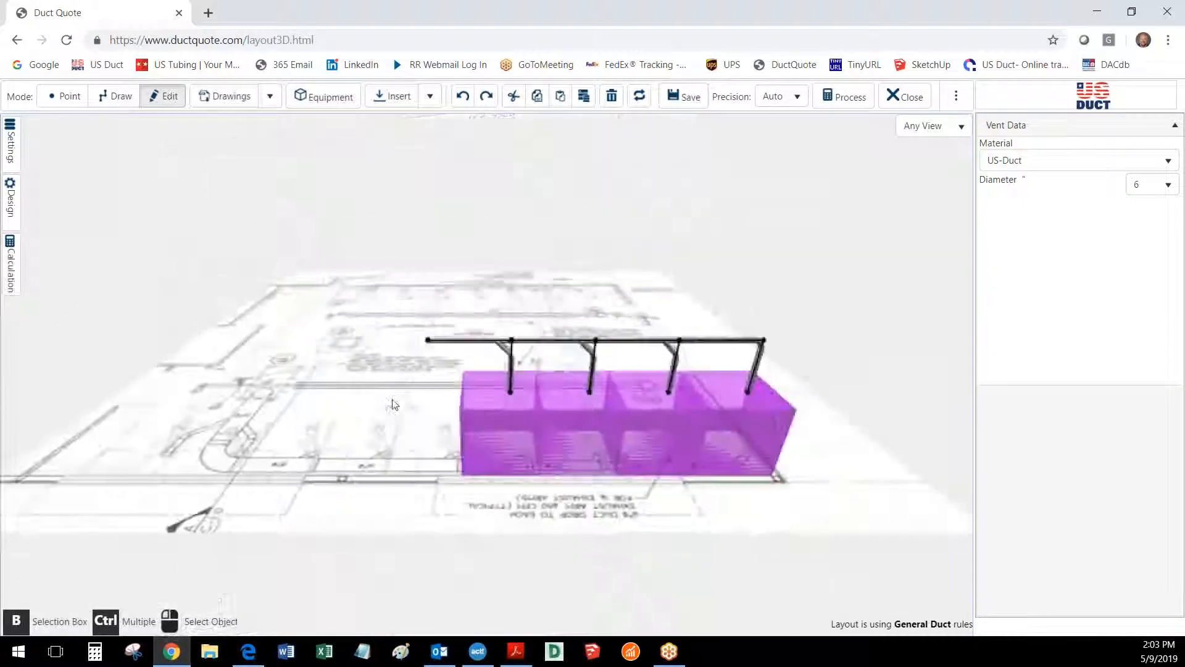
click(24, 626)
click(392, 324)
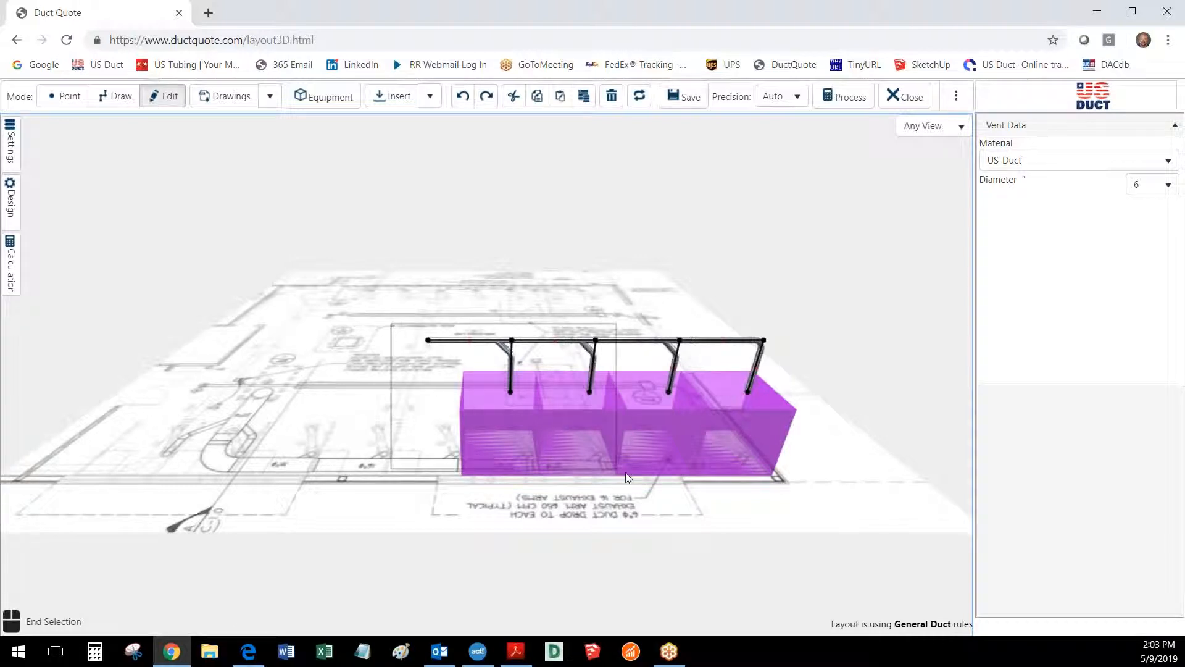
click(684, 483)
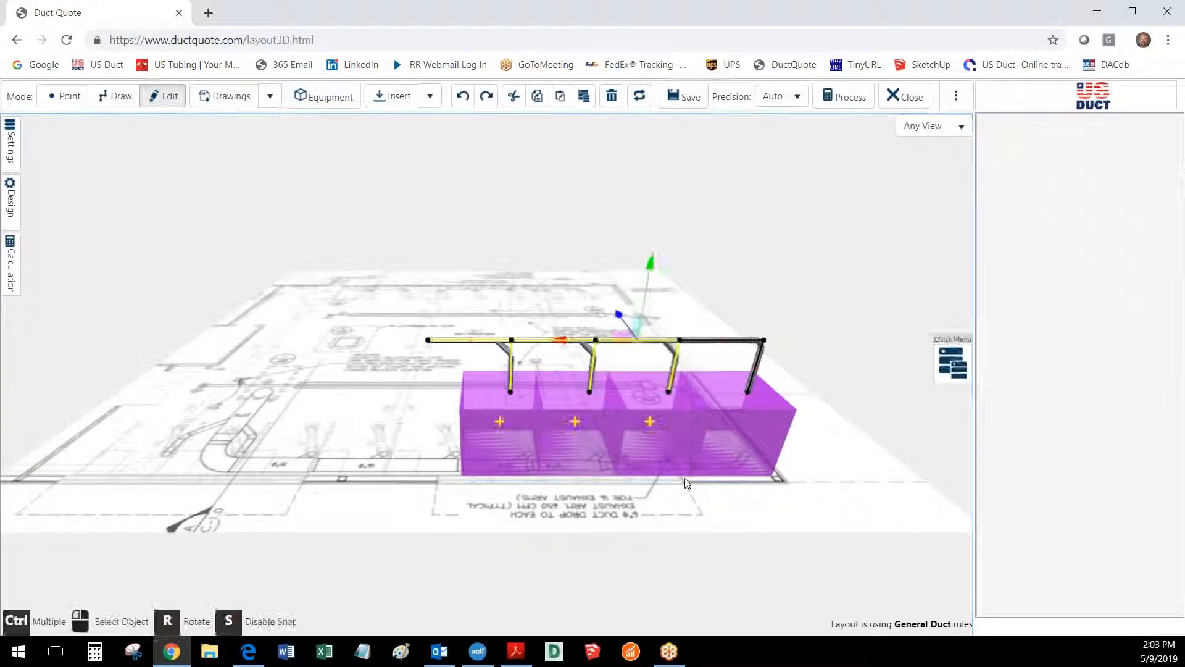
click(584, 97)
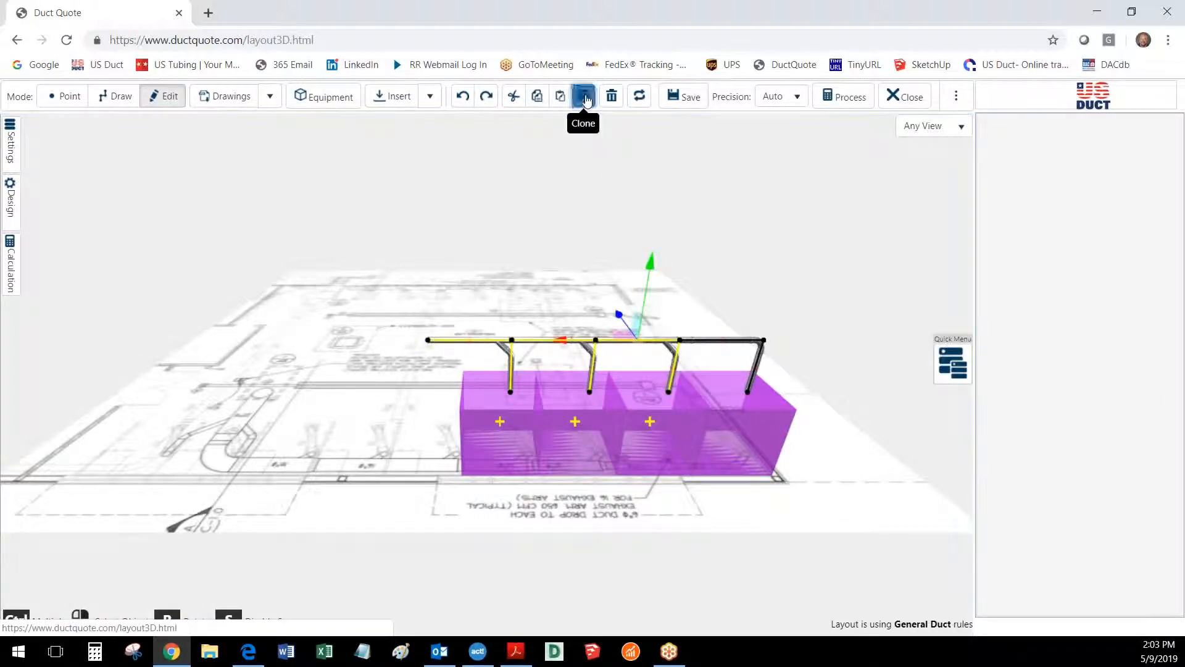
mouse_move(585, 321)
mouse_down()
mouse_move(395, 313)
mouse_move(366, 340)
mouse_up()
- Draw a horizontal duct segment from the header's open end, turning 90° away from the wall toward the room
right_drag(514, 531, 713, 524)
drag(713, 523, 883, 605)
drag(587, 516, 571, 494)
right_drag(522, 435, 488, 522)
click(488, 522)
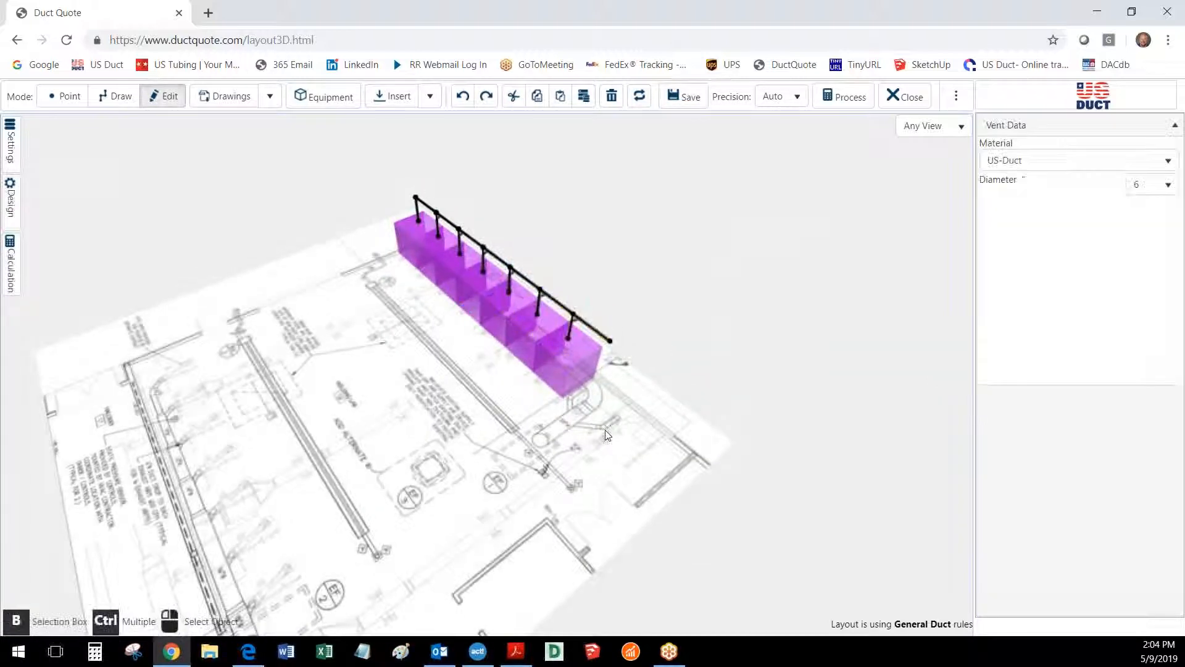
scroll(550, 330, up, 3)
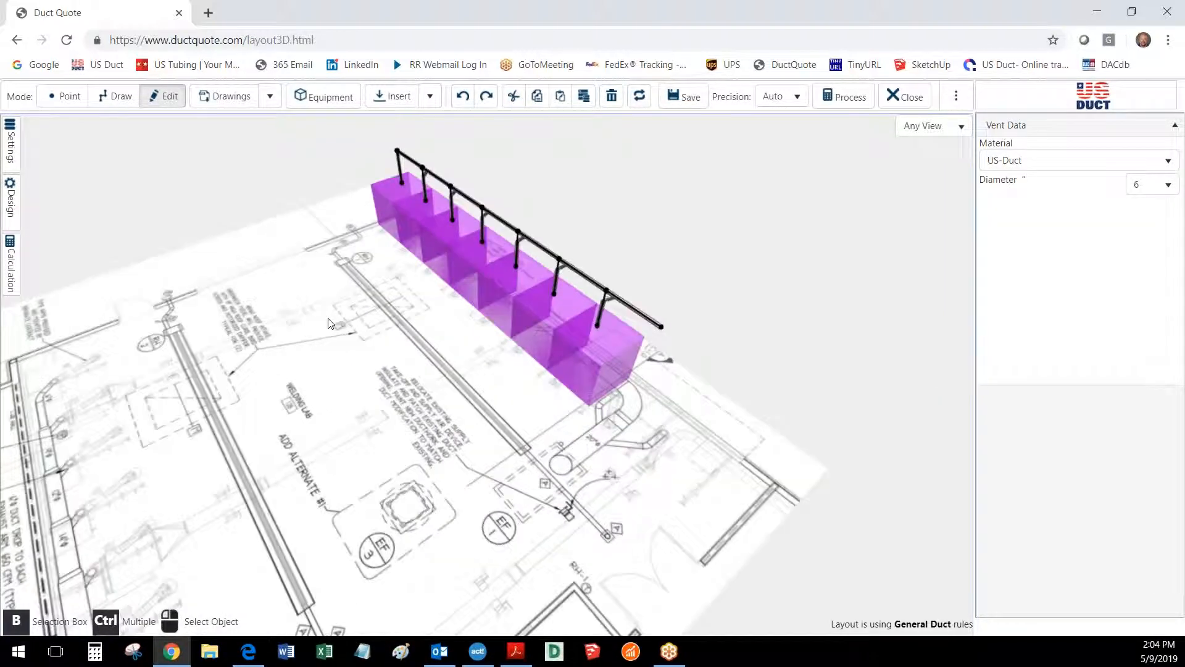
click(121, 97)
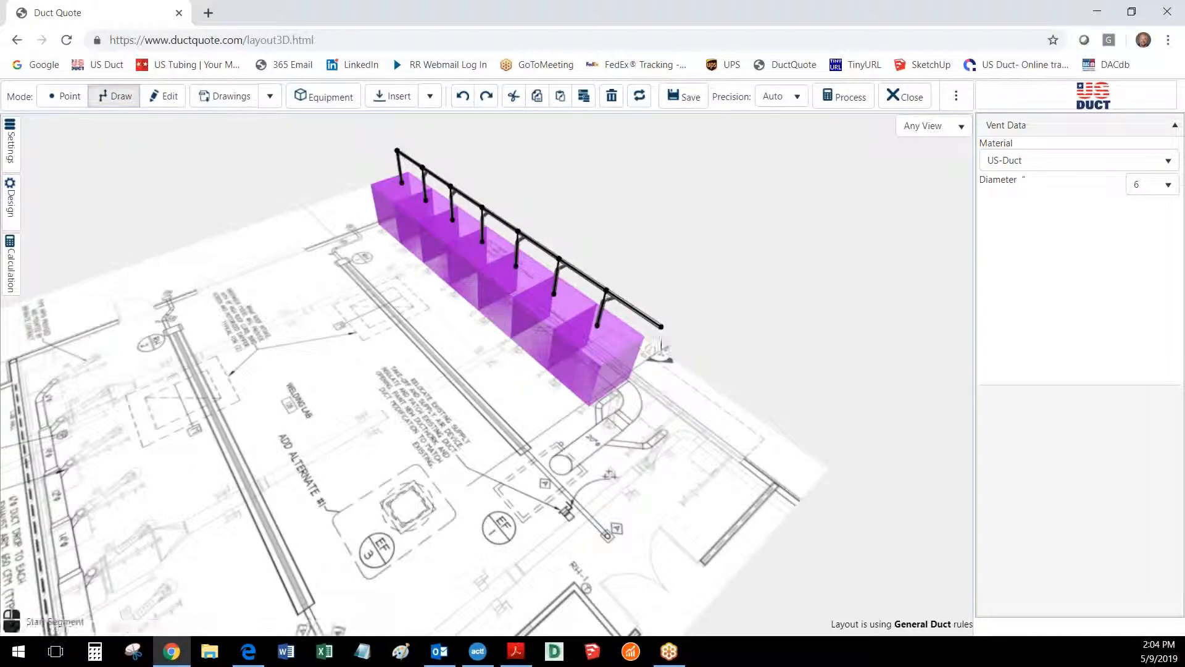
click(665, 331)
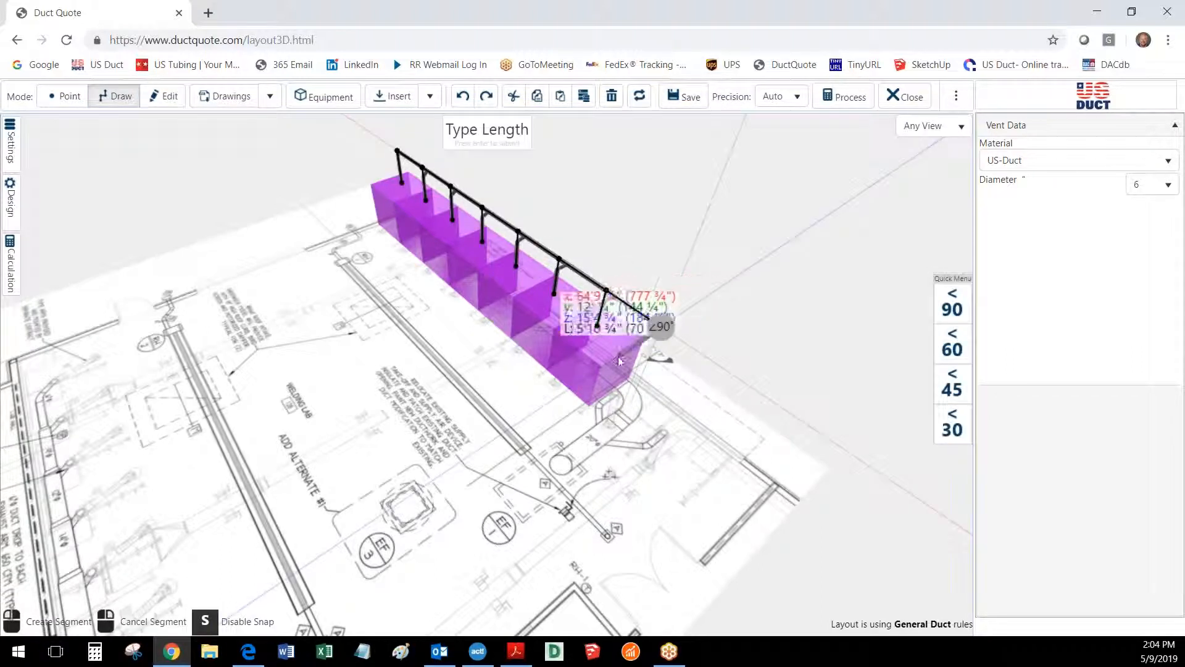
click(586, 377)
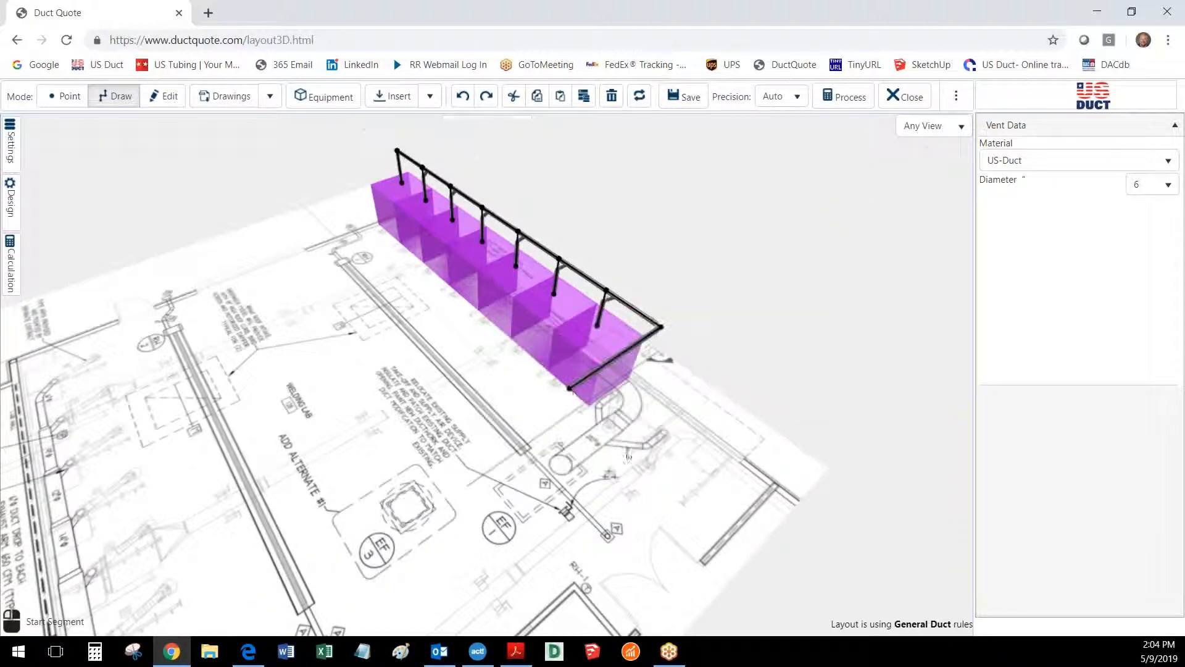
- Draw a vertical duct with length 10 upward from the free end of the cross duct
middle_drag(609, 459, 594, 426)
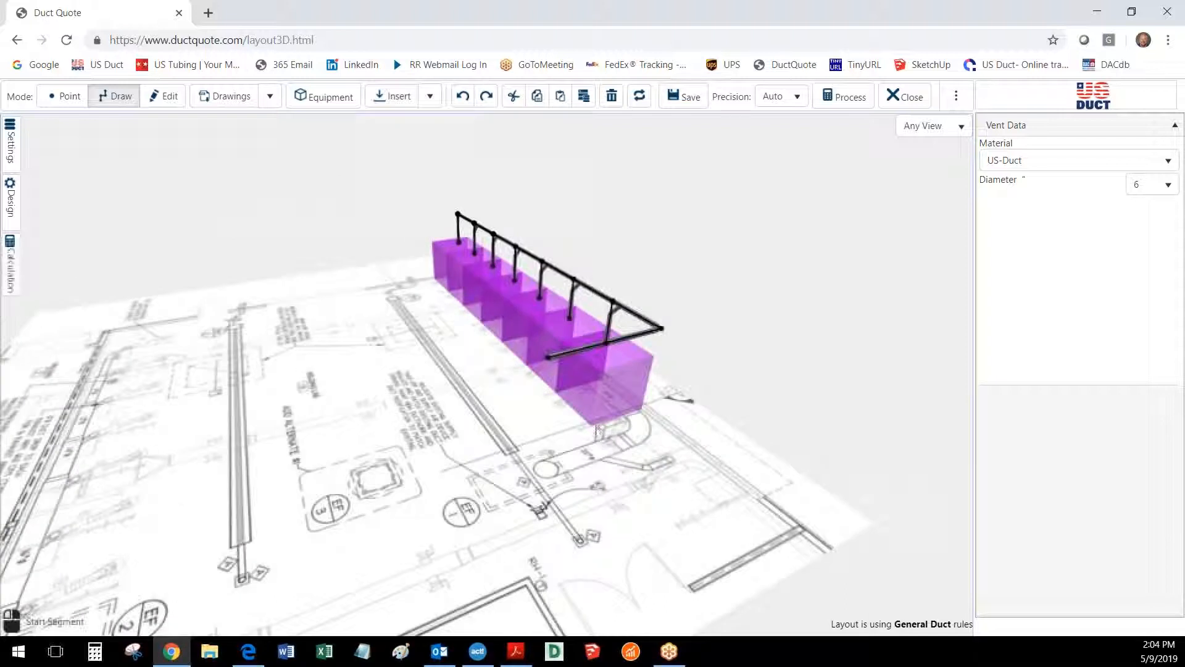
click(550, 360)
text(10)
key(Return)
- Clone the two booths nearest the cross duct with their vertical drops and move the copies past it along the wall
drag(380, 440, 775, 333)
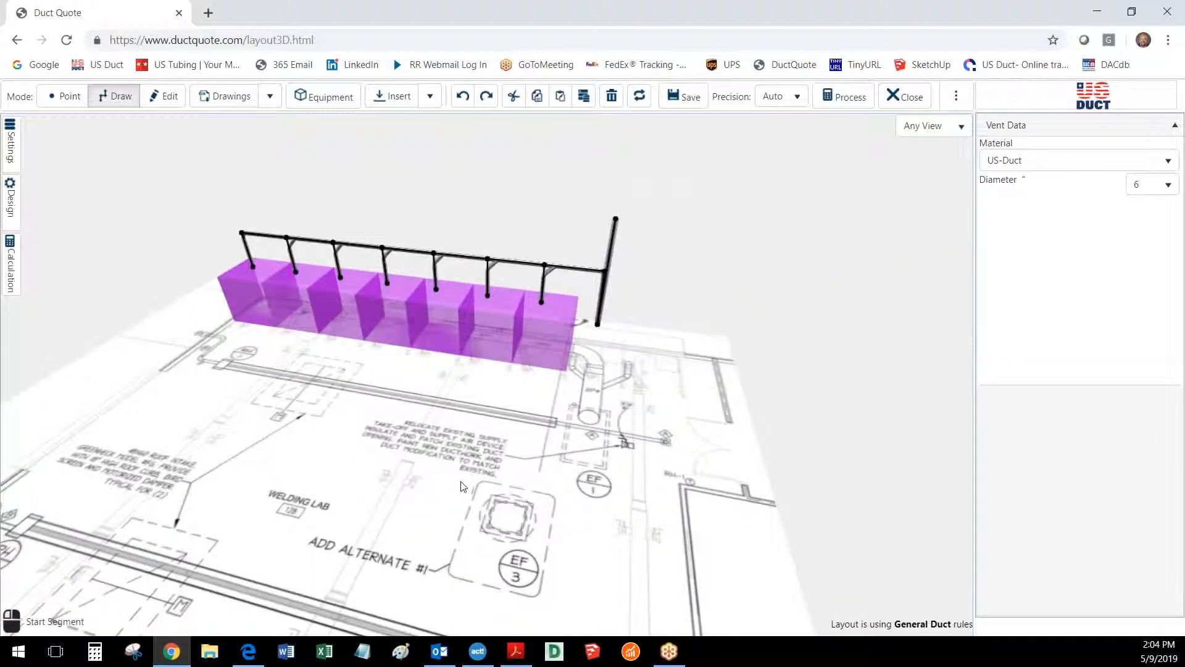
drag(461, 482, 464, 483)
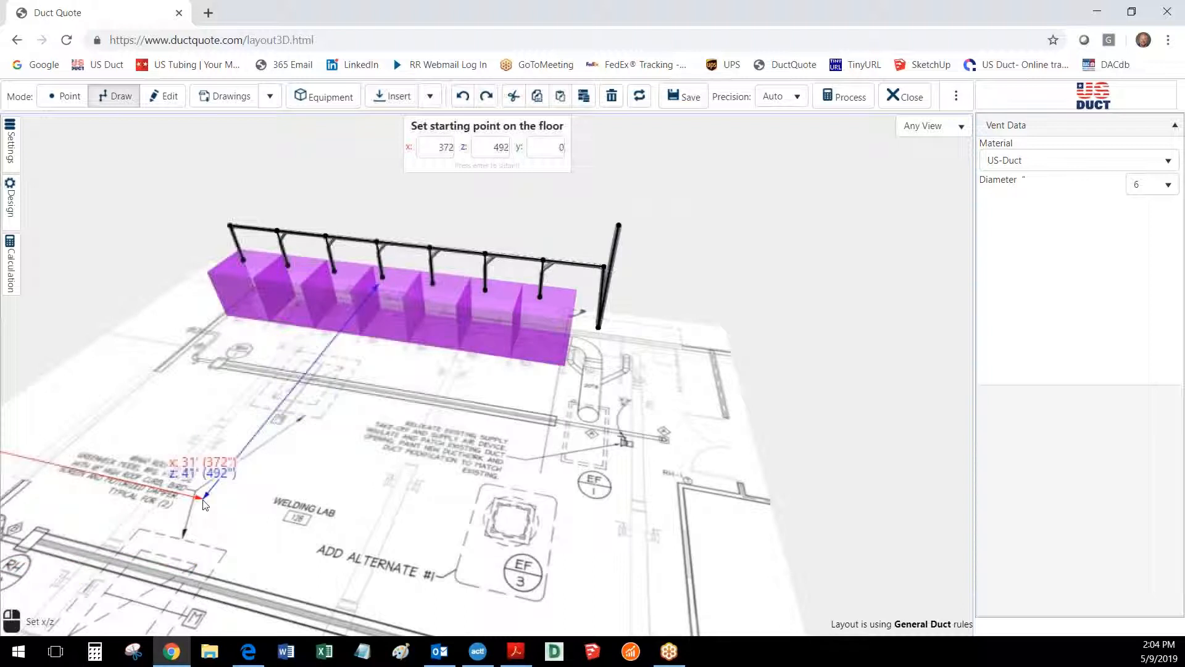
click(164, 96)
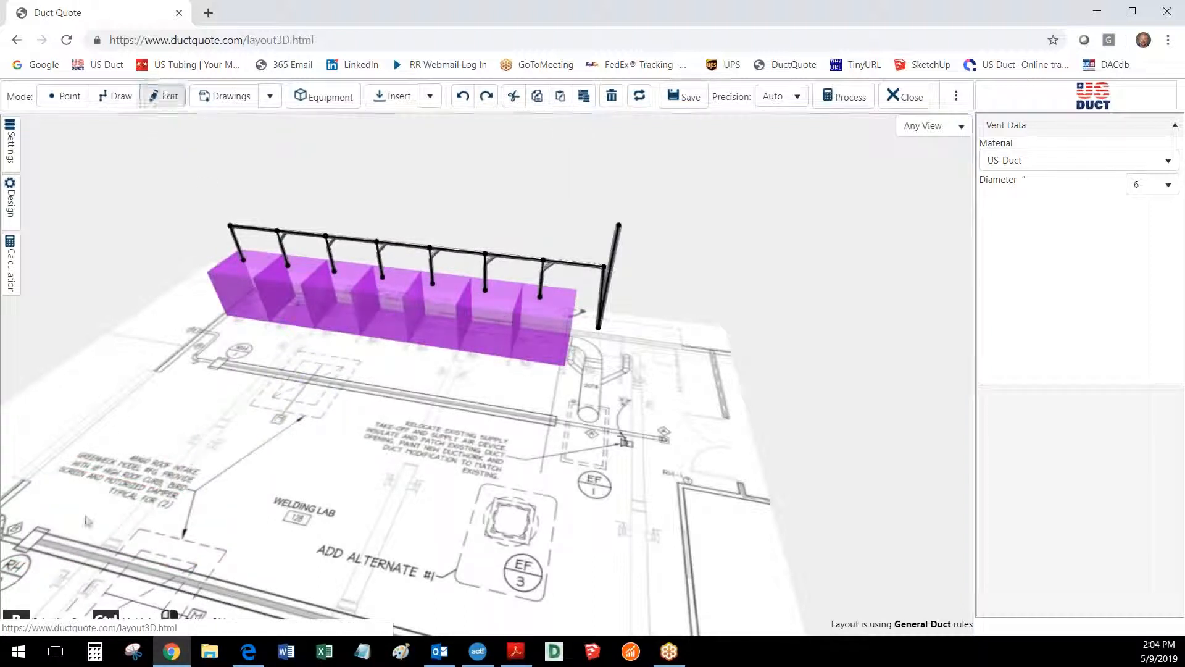
click(17, 629)
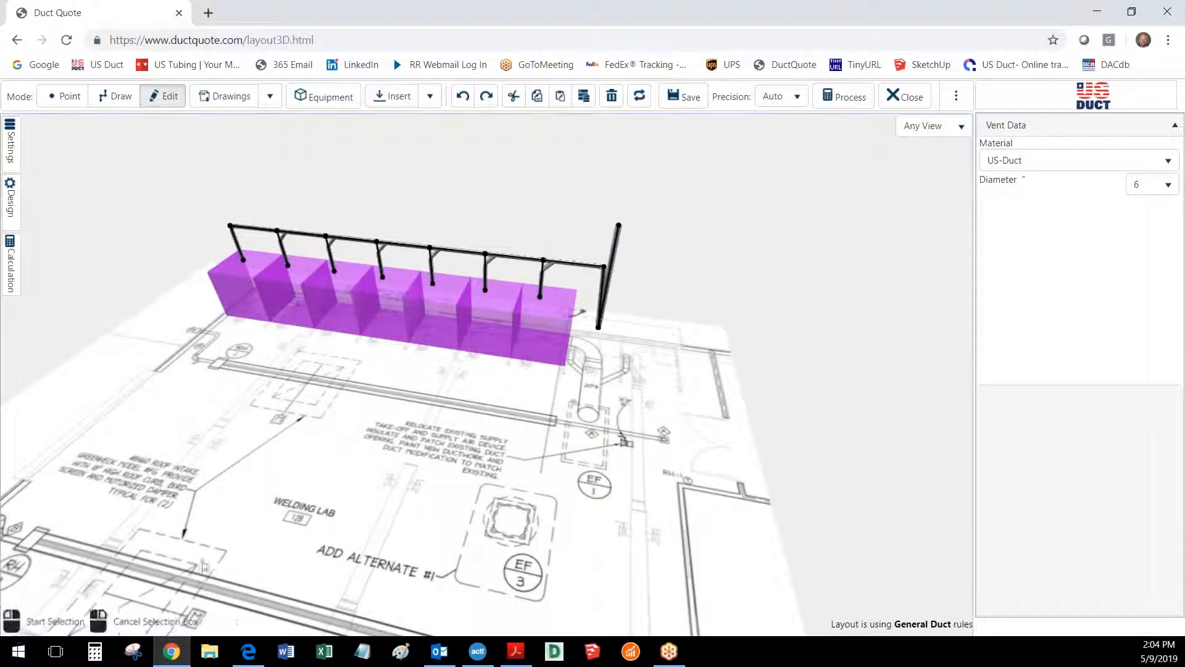
click(478, 267)
click(573, 370)
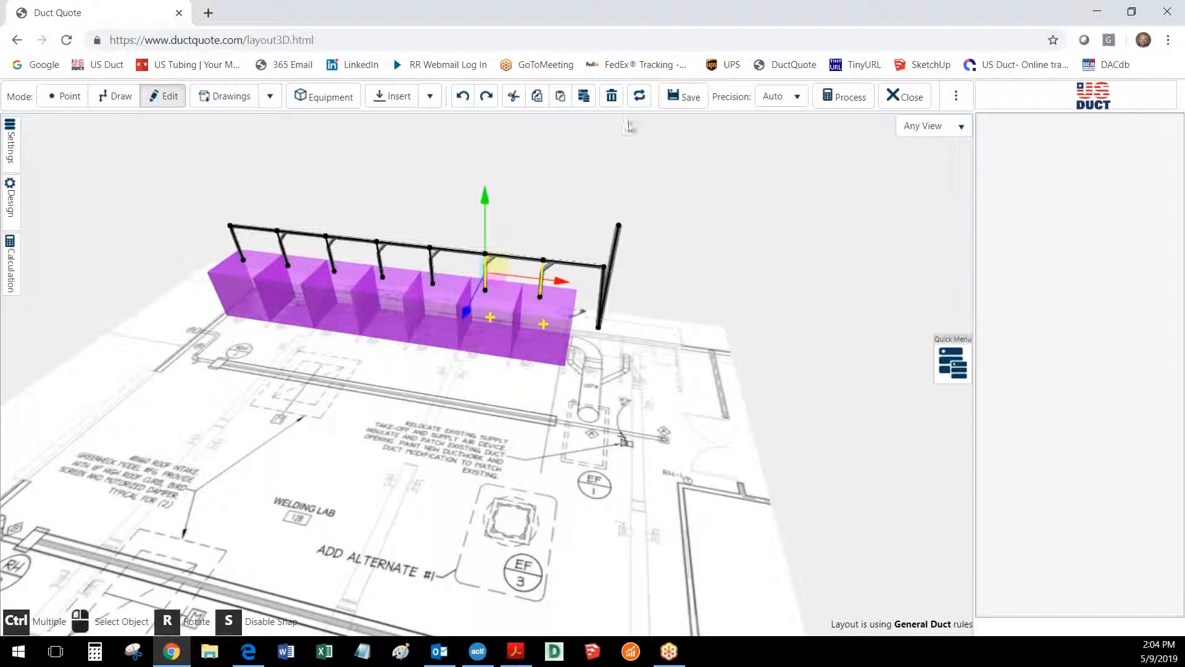
click(583, 96)
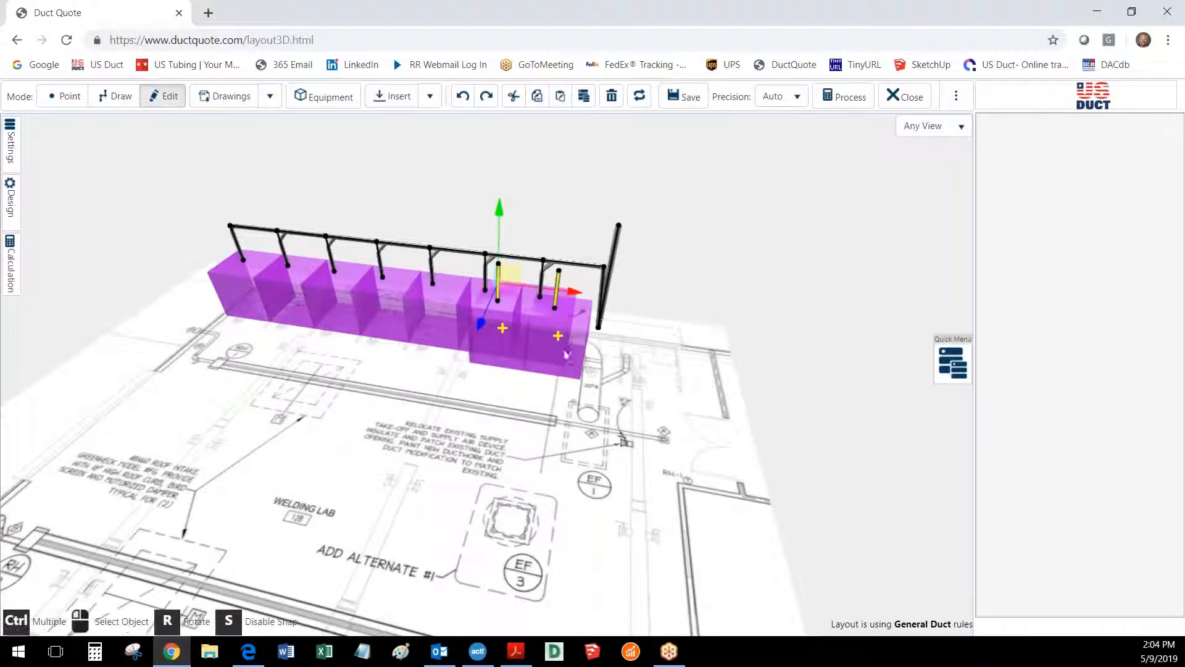
mouse_move(510, 294)
mouse_down()
mouse_move(526, 314)
mouse_move(645, 351)
mouse_move(668, 310)
mouse_up()
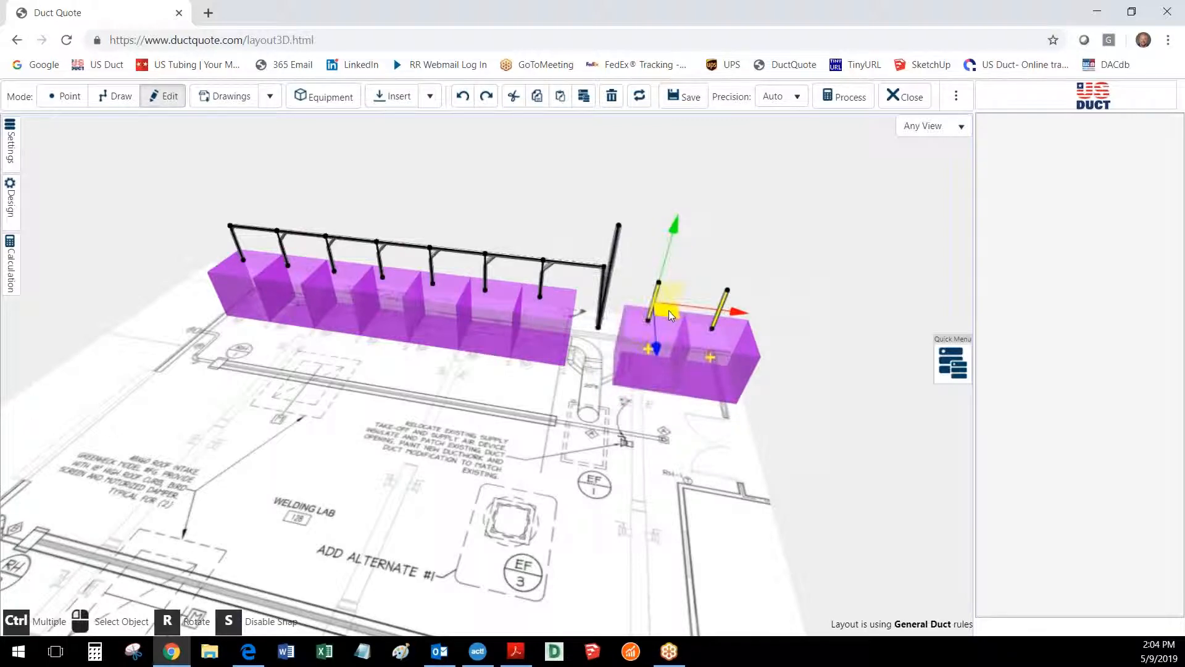
- Adjust the position of the two cloned booths to line up with the row along the wall, and deselect them
drag(659, 463, 378, 497)
right_drag(378, 497, 595, 470)
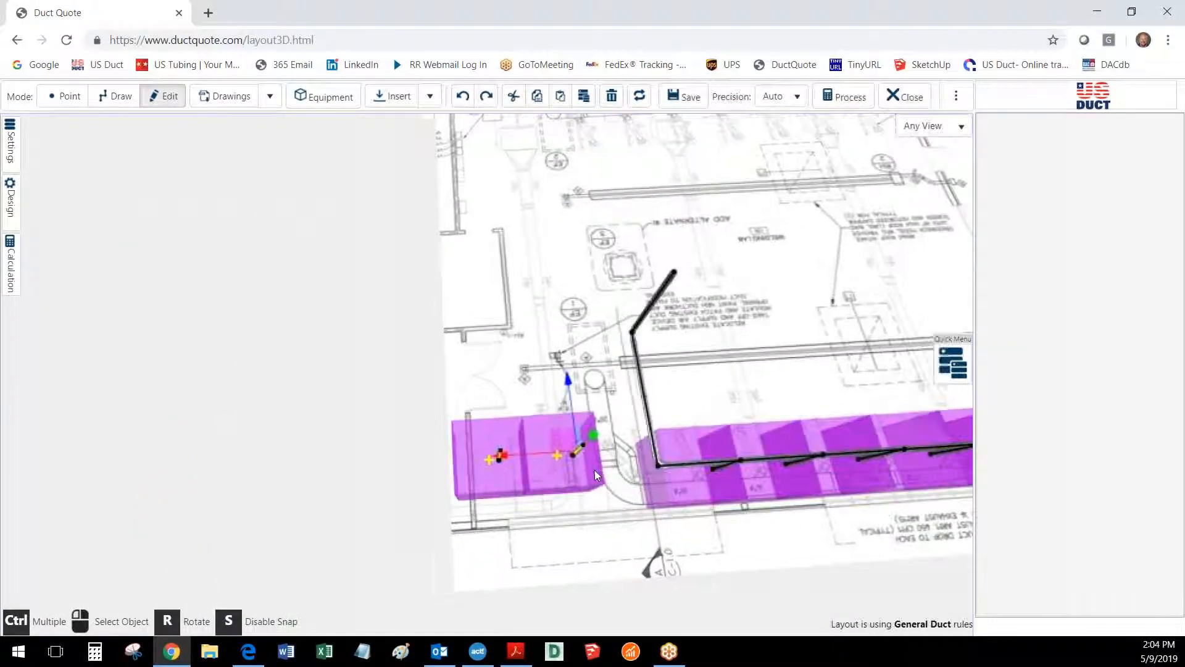
drag(560, 439, 585, 463)
drag(549, 543, 759, 515)
right_drag(338, 343, 461, 490)
click(505, 526)
drag(505, 526, 556, 535)
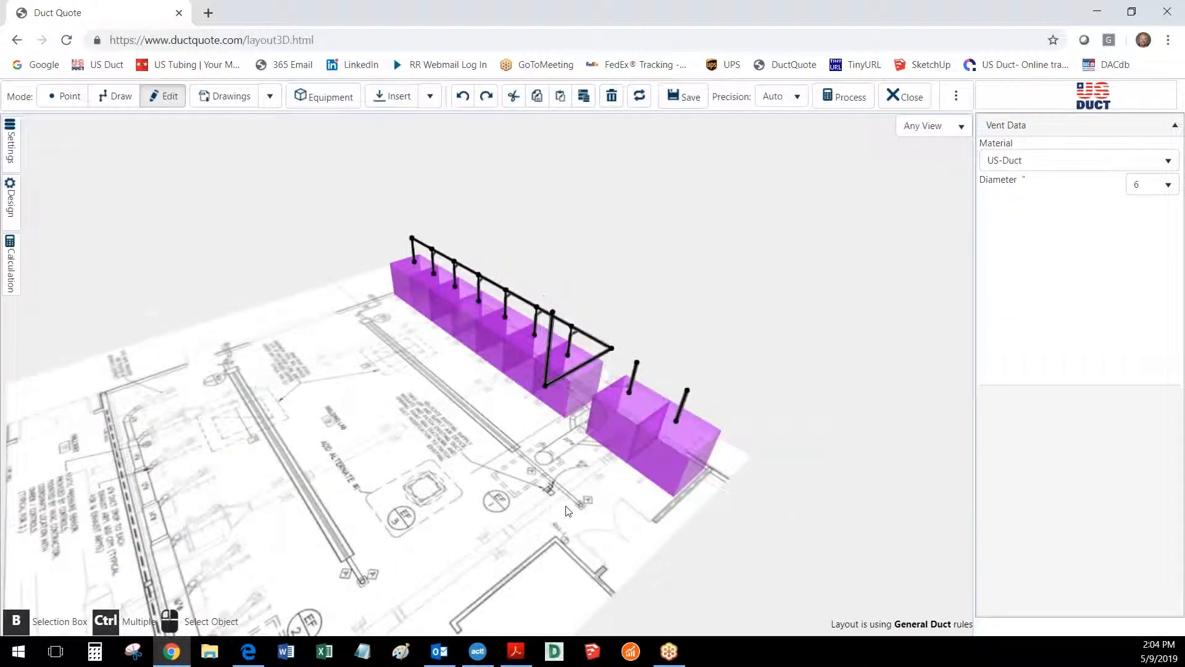
- Draw a short horizontal duct from the nearer cloned booth's drop toward the room, and connect it to the cross duct at 45°
scroll(568, 507, up, 6)
right_drag(564, 501, 284, 467)
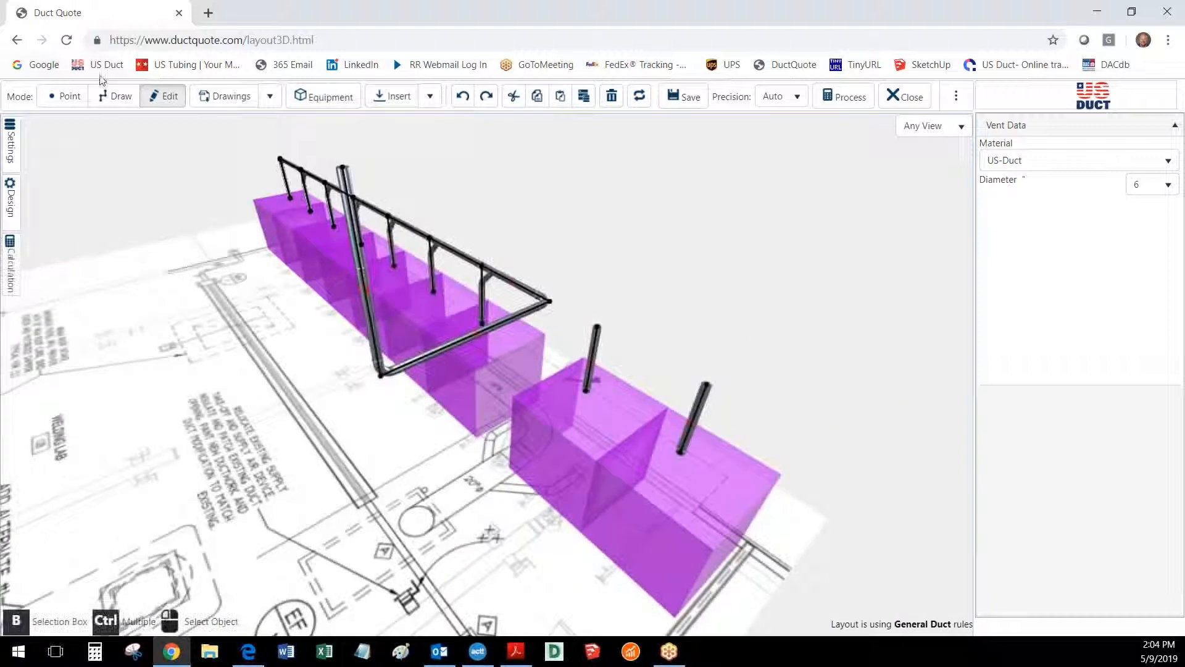
click(114, 97)
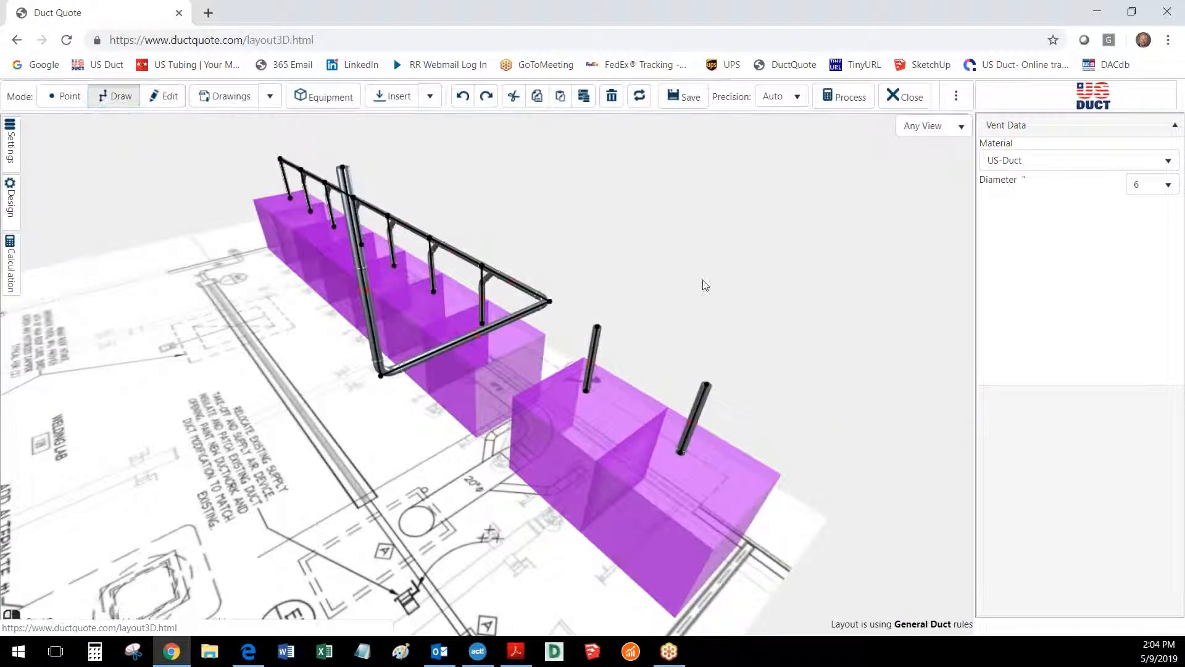
click(604, 332)
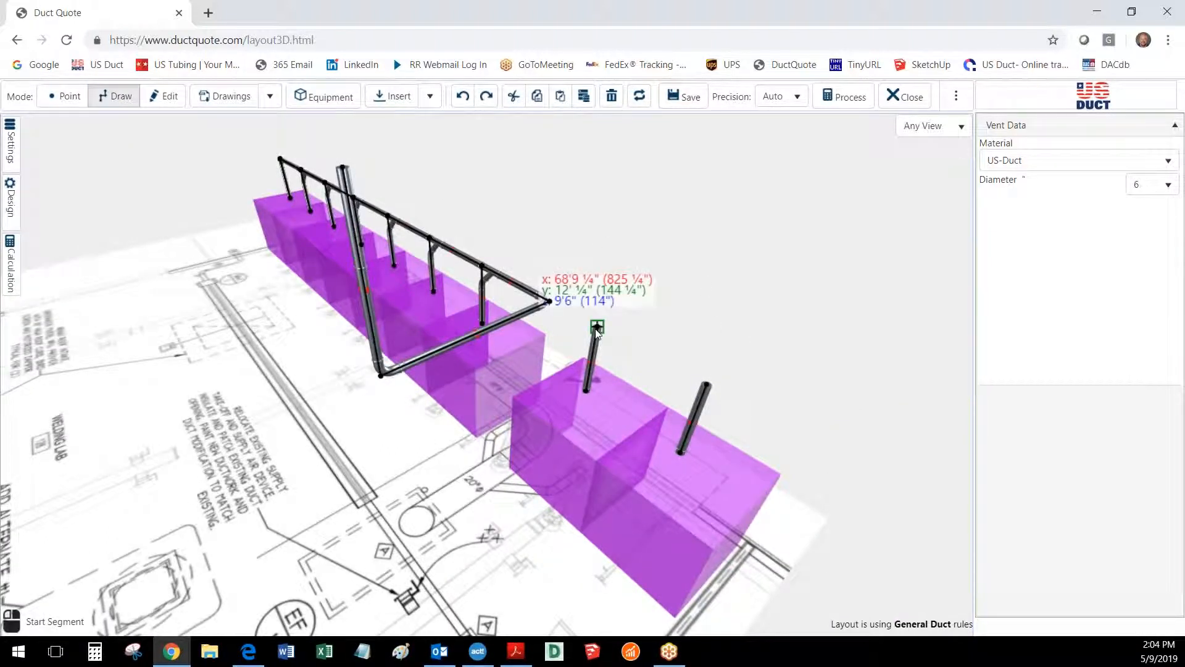
click(562, 350)
click(562, 349)
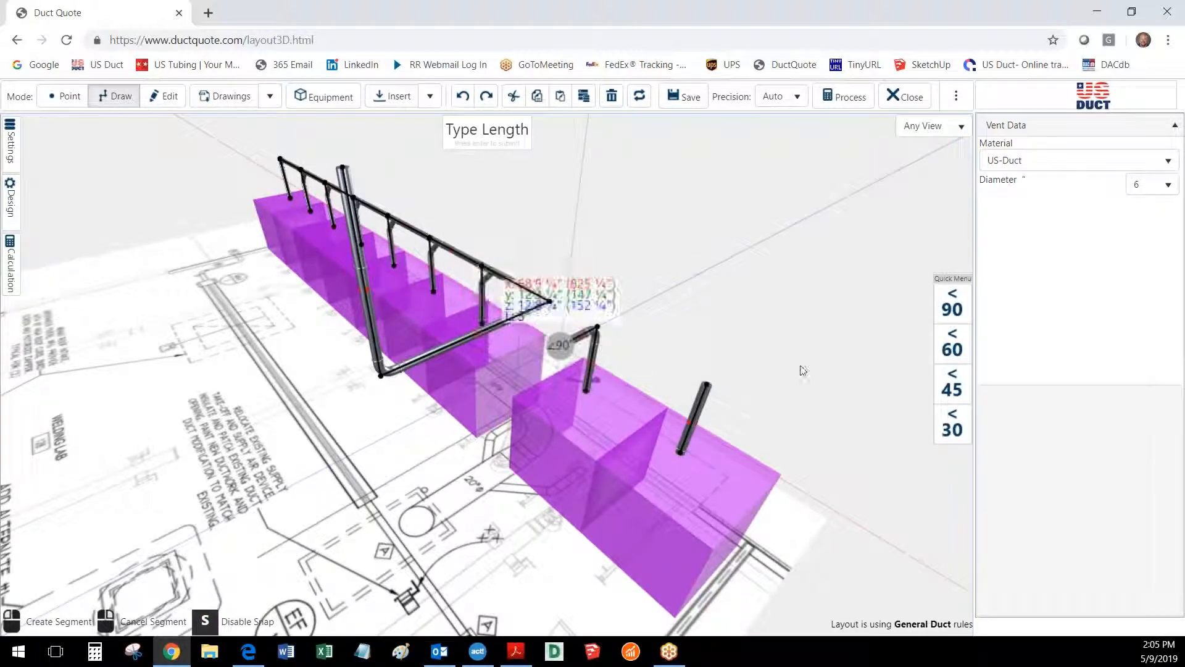
click(952, 388)
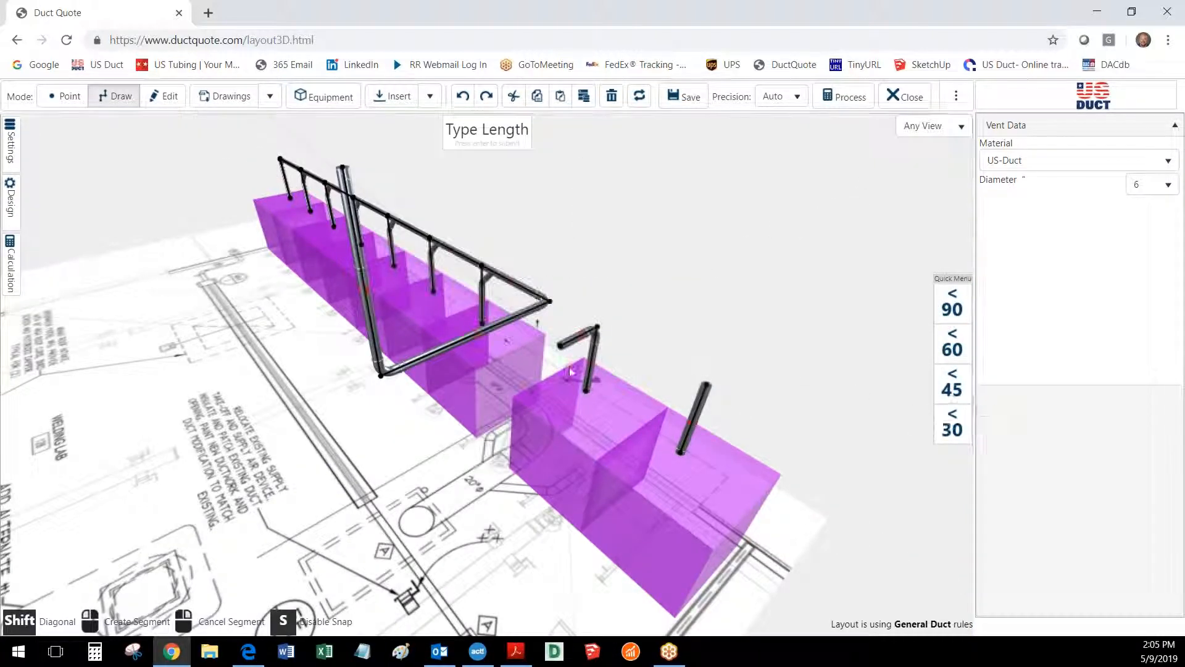
click(468, 338)
click(646, 407)
- Extend the 45° duct straight back toward the wall and connect its end to the top of the second cloned booth's drop
click(567, 356)
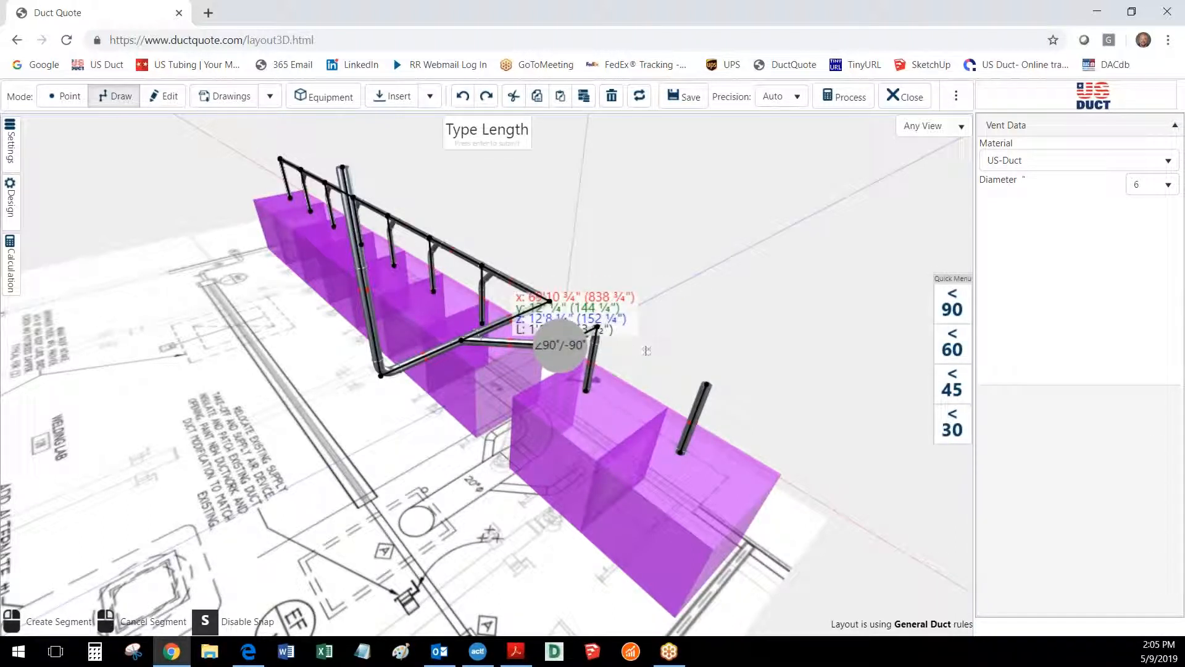
right_click(663, 361)
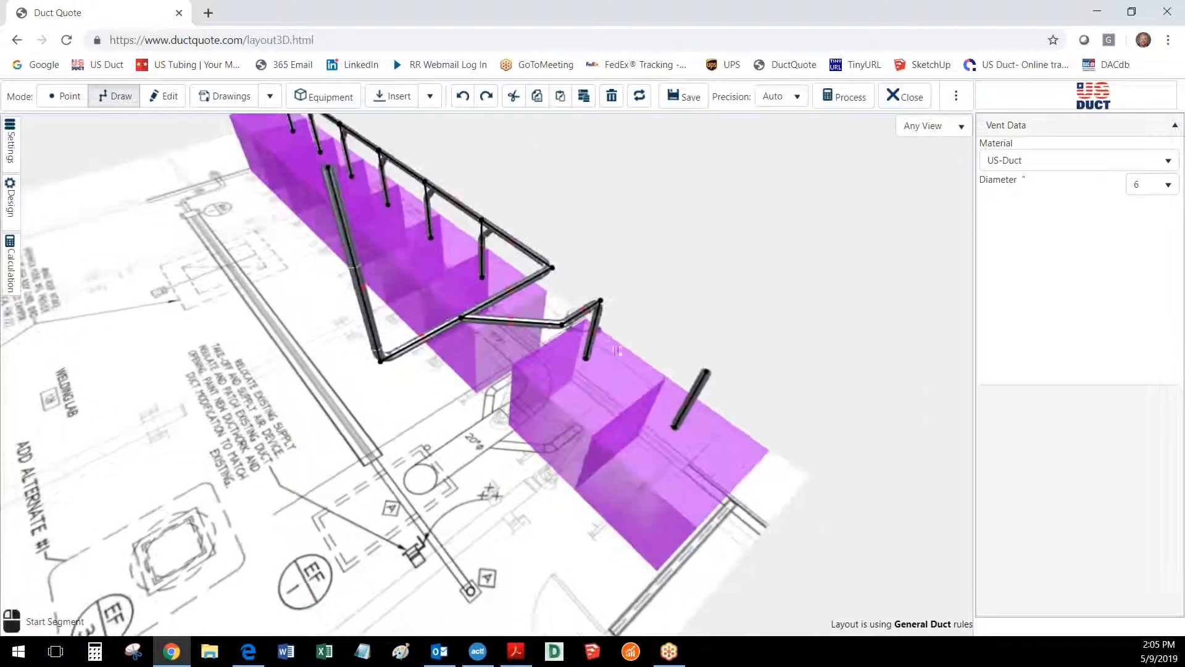
click(563, 325)
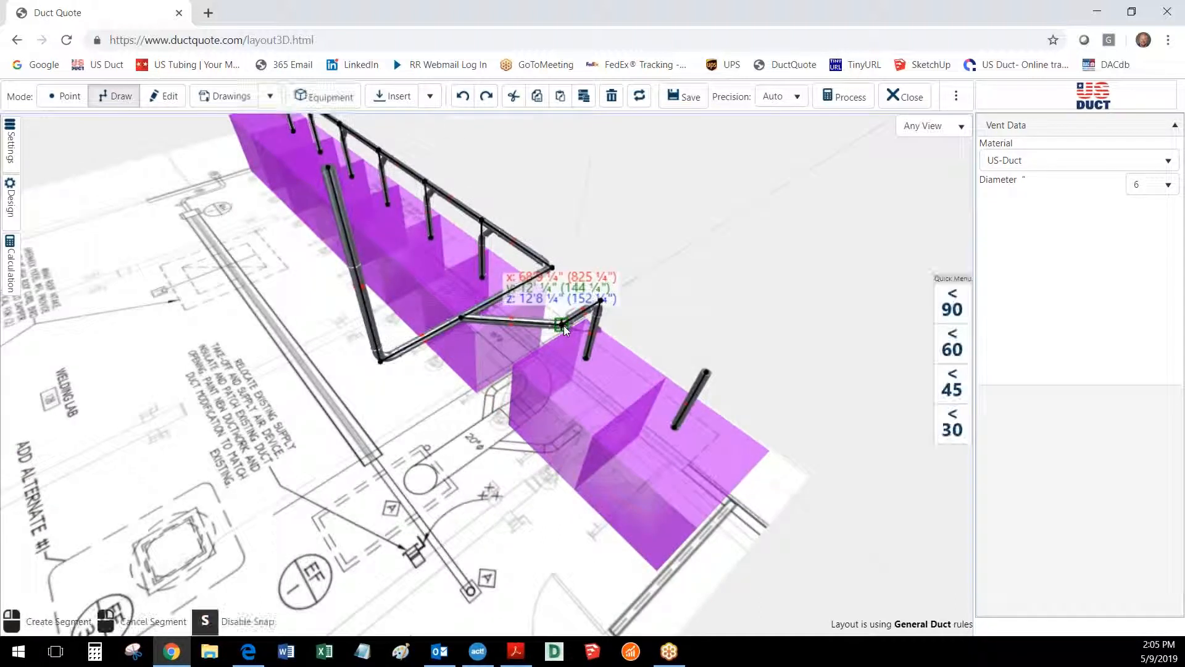
click(647, 332)
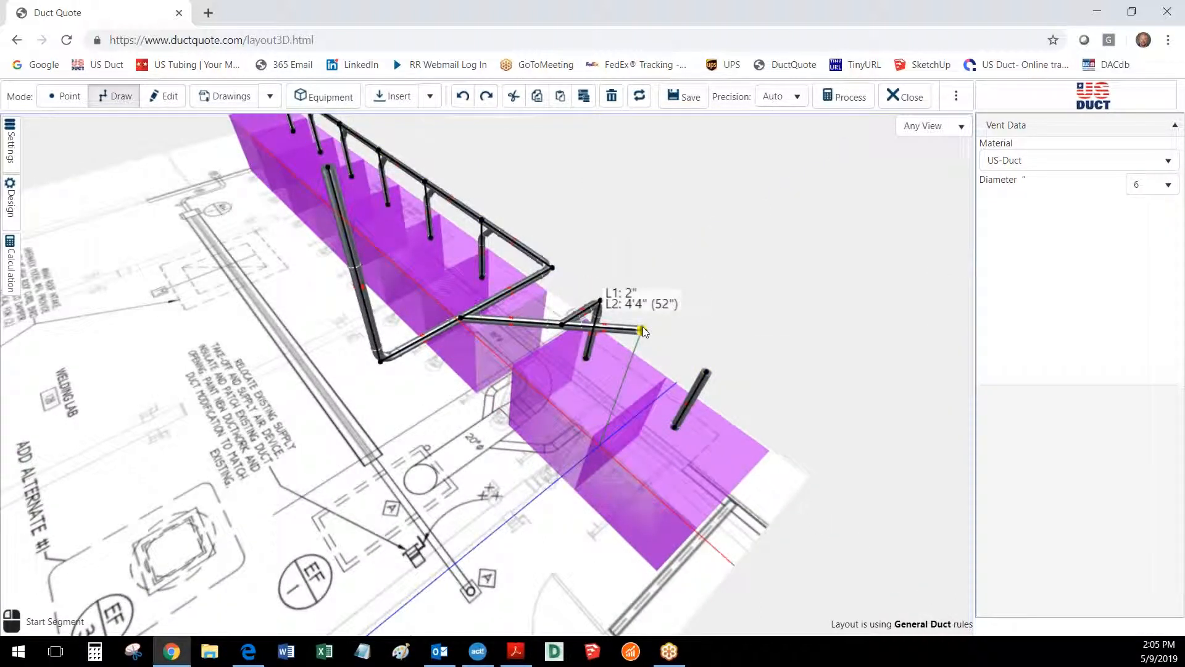
right_click(648, 332)
click(647, 331)
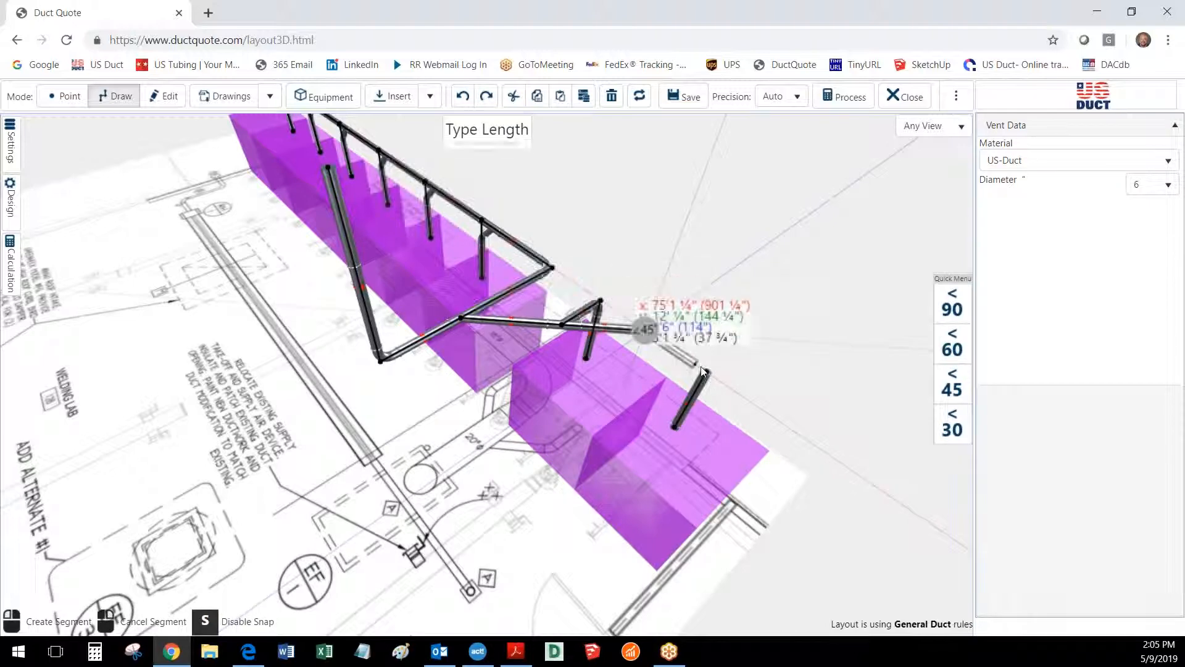
click(707, 372)
right_click(707, 372)
- Clone the row of seven booths with its header and drops, and move the copy across the room away from the original
right_drag(421, 488, 480, 432)
drag(481, 432, 608, 371)
scroll(556, 475, down, 5)
right_drag(494, 445, 596, 497)
drag(596, 497, 603, 488)
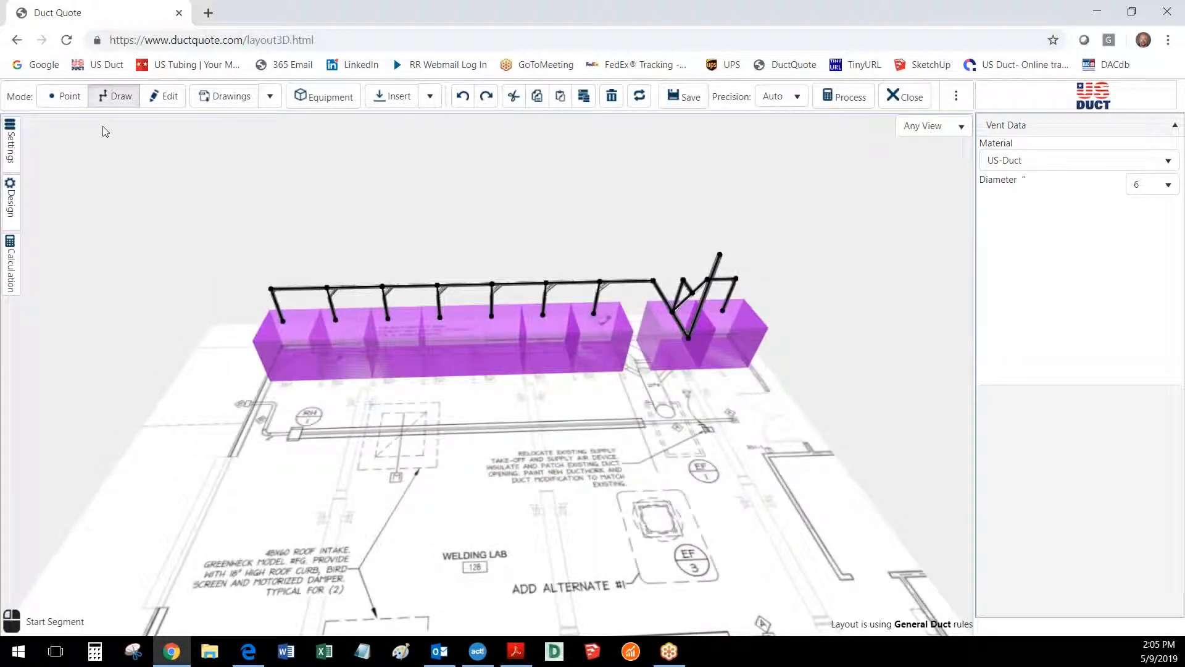
click(164, 97)
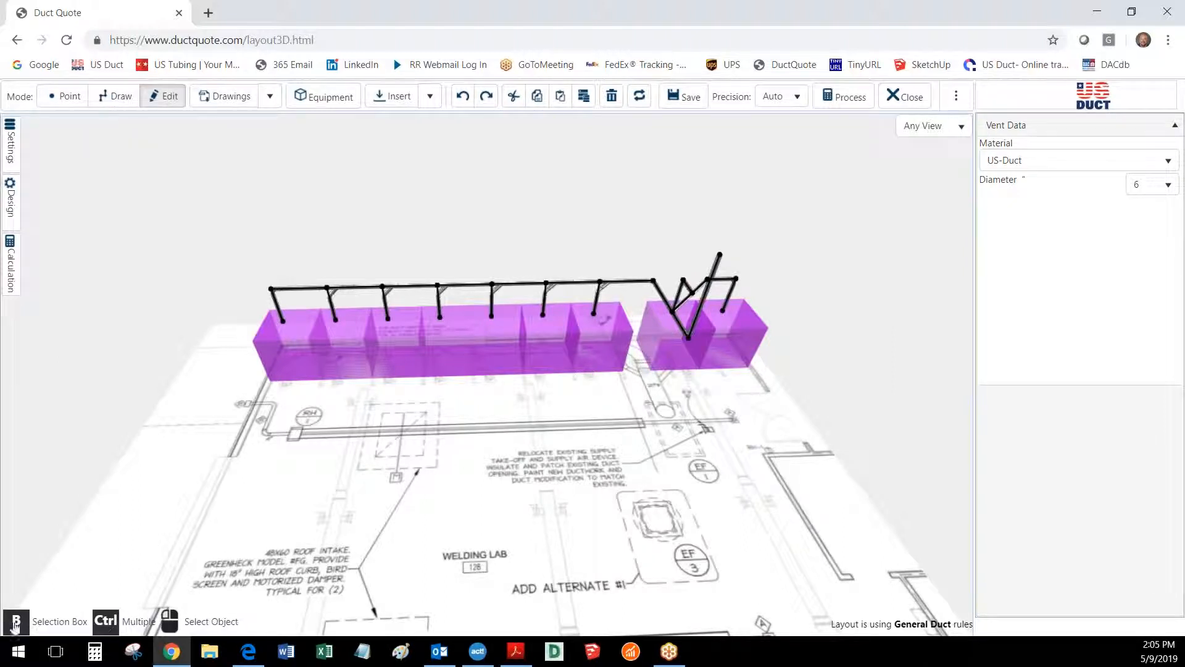
key(b)
drag(240, 250, 620, 400)
click(620, 400)
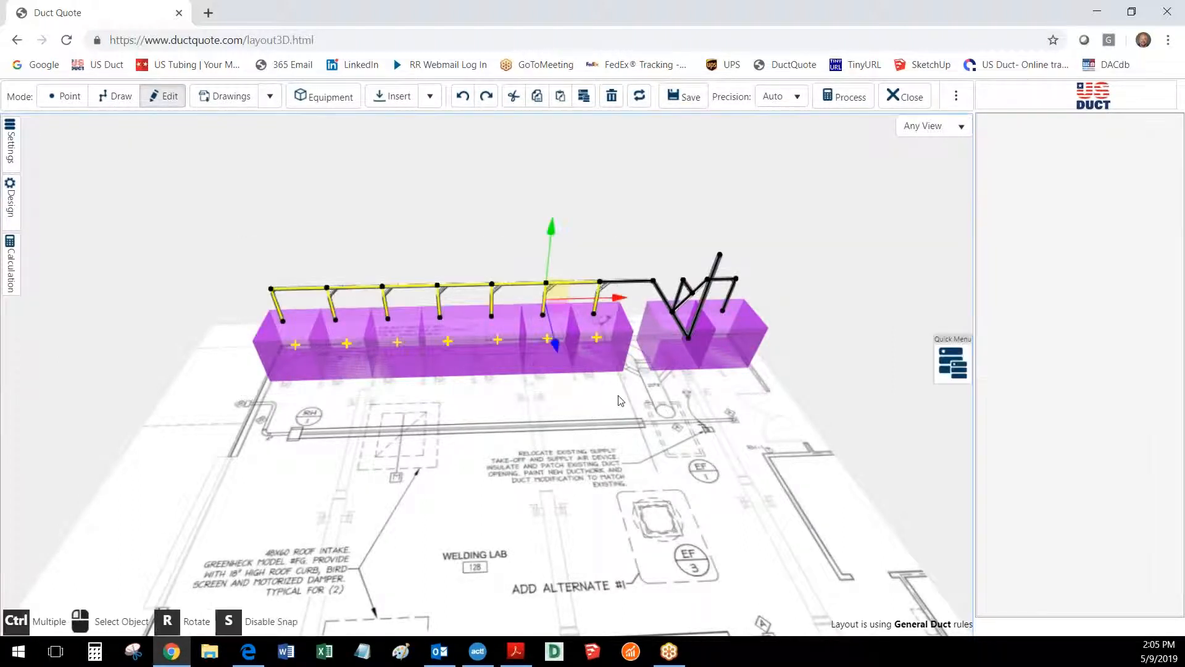
click(583, 96)
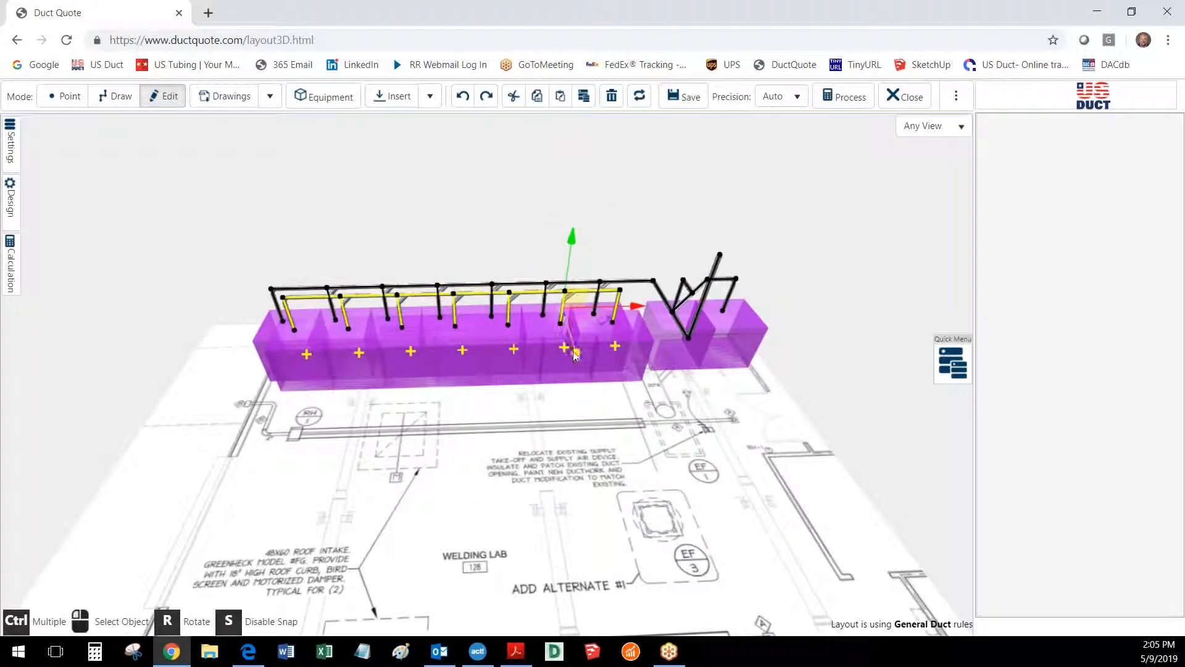
mouse_move(598, 458)
mouse_down()
mouse_move(634, 599)
mouse_move(631, 634)
mouse_up()
drag(454, 544, 503, 620)
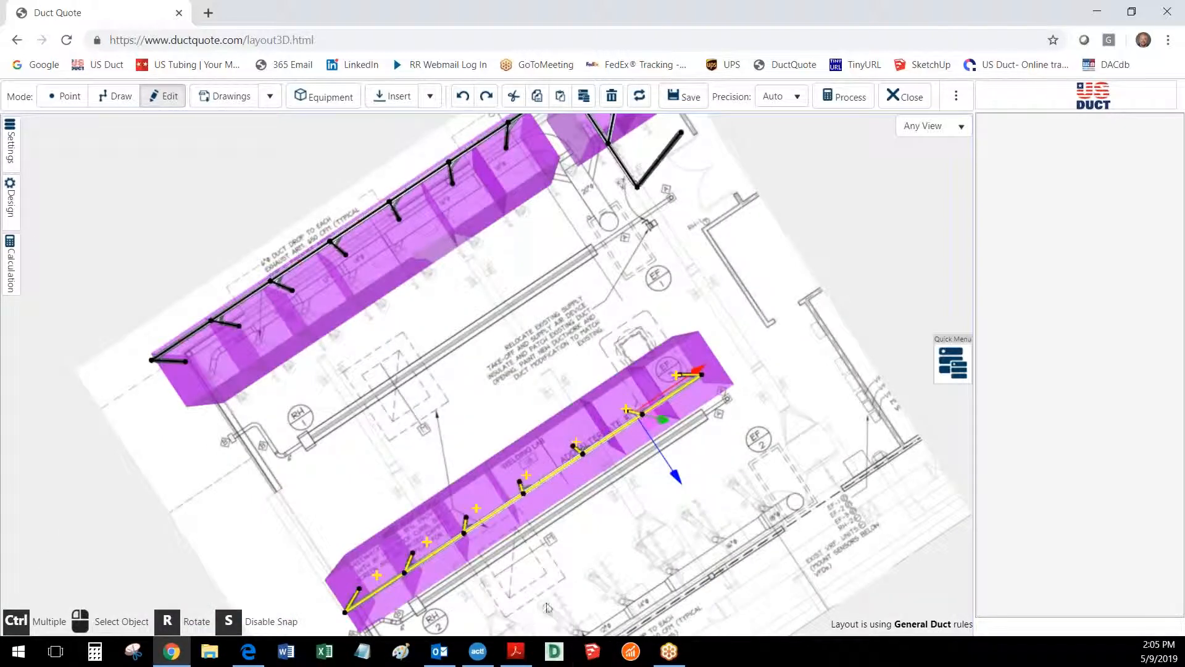
- Move the cloned row of seven booths against the hallway wall and align it lengthwise with the room's end wall
drag(636, 585, 659, 557)
right_drag(657, 551, 607, 449)
drag(625, 461, 616, 390)
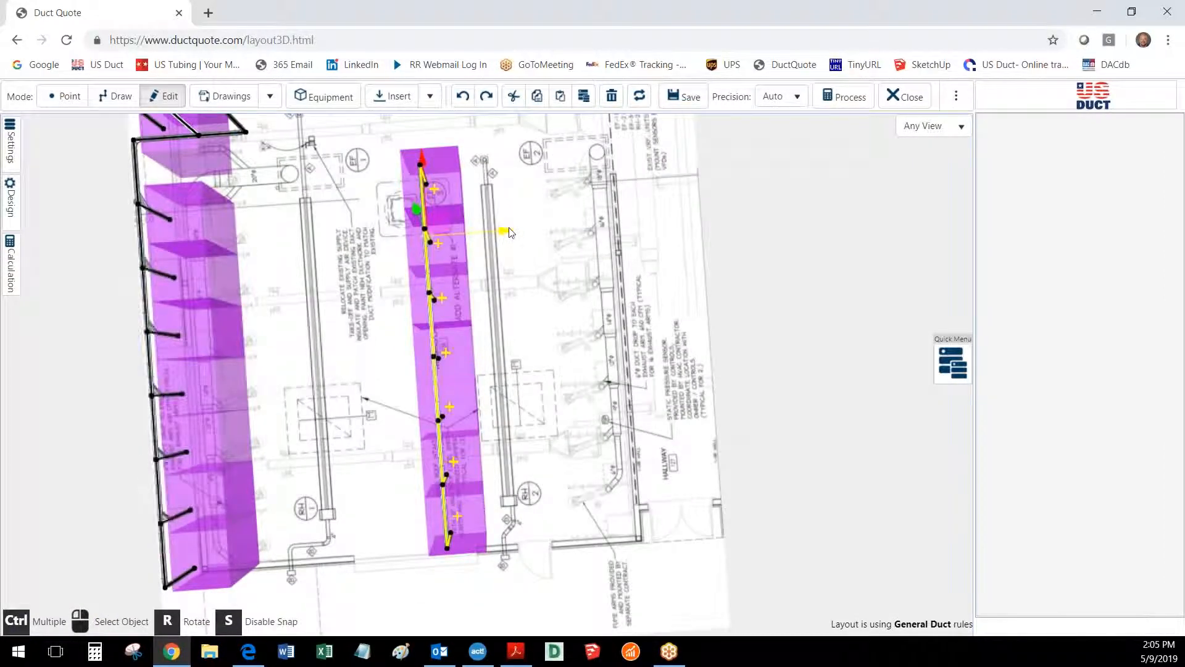
drag(558, 231, 688, 223)
right_drag(711, 395, 577, 398)
drag(554, 450, 398, 483)
right_drag(402, 484, 579, 453)
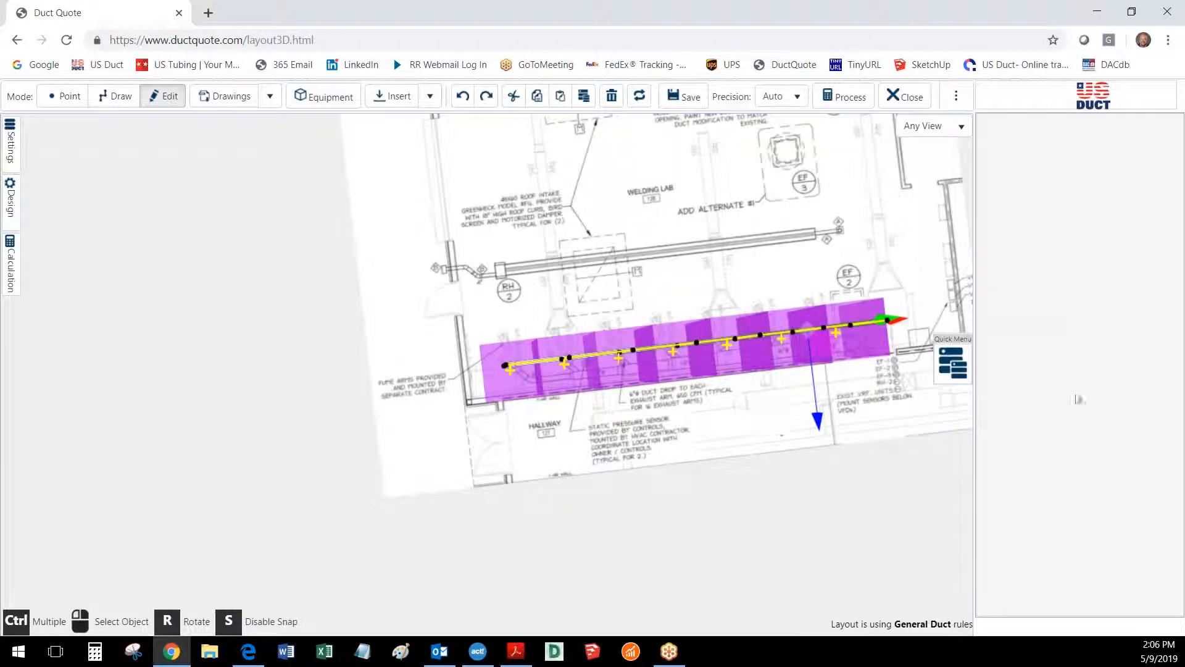
drag(968, 314, 870, 350)
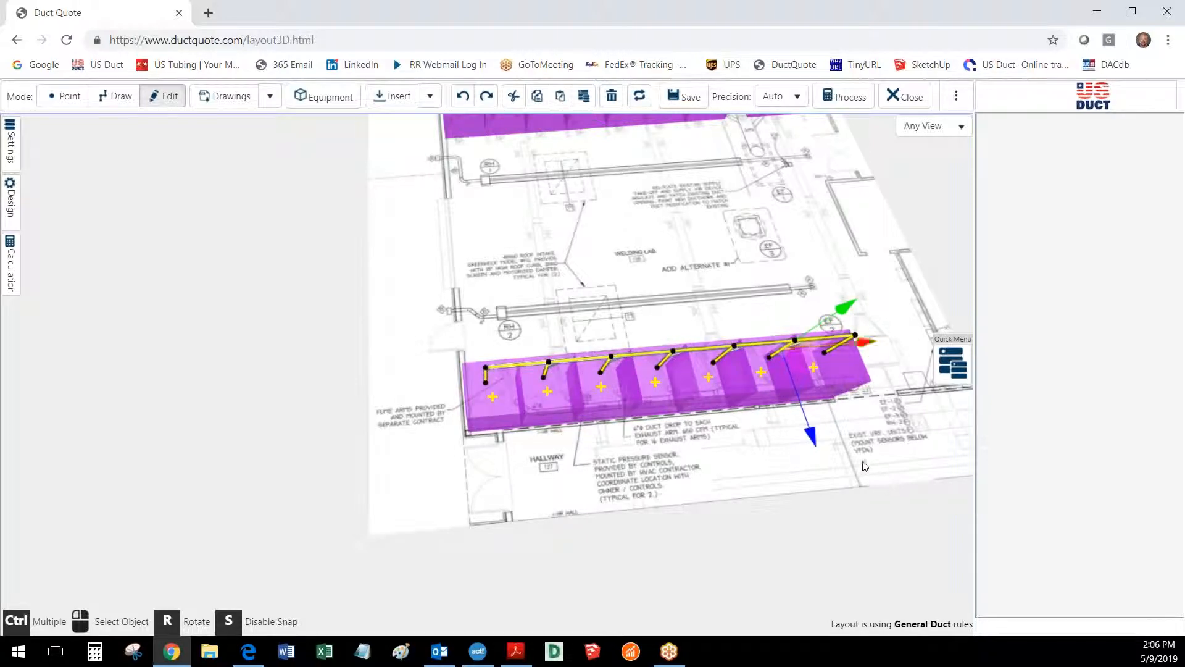
- Extend the cloned row's header straight past the last booth toward the EF-2 fan location on the floor plan
drag(864, 467, 787, 440)
right_drag(787, 439, 551, 203)
drag(553, 344, 606, 359)
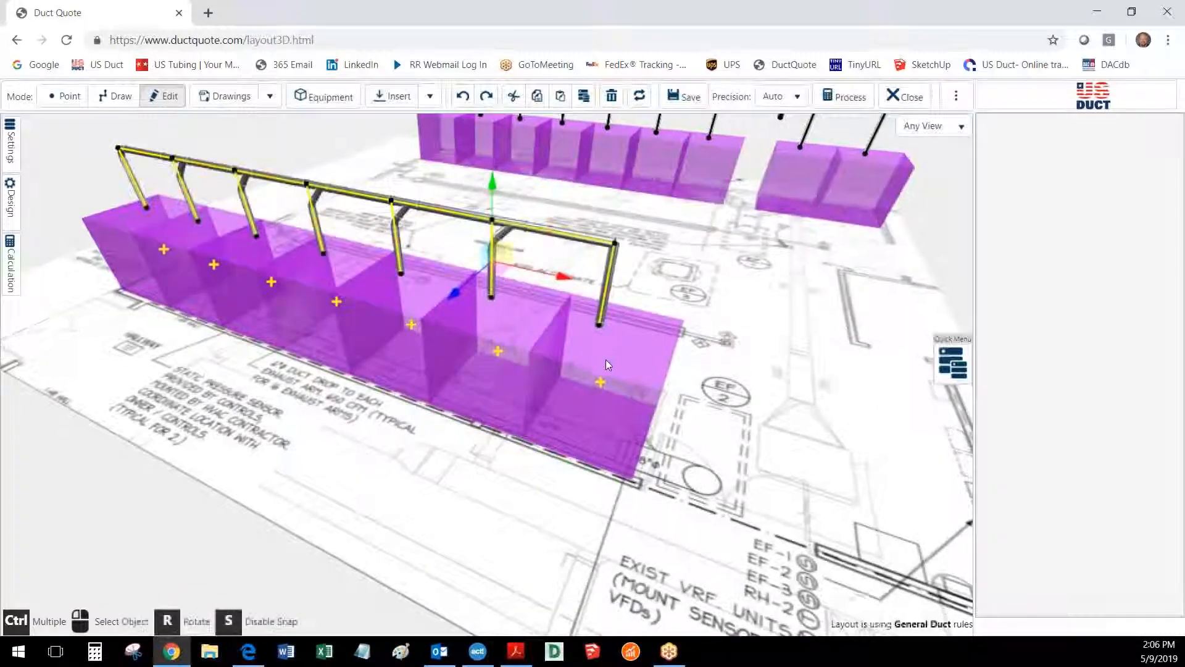
click(727, 450)
click(117, 97)
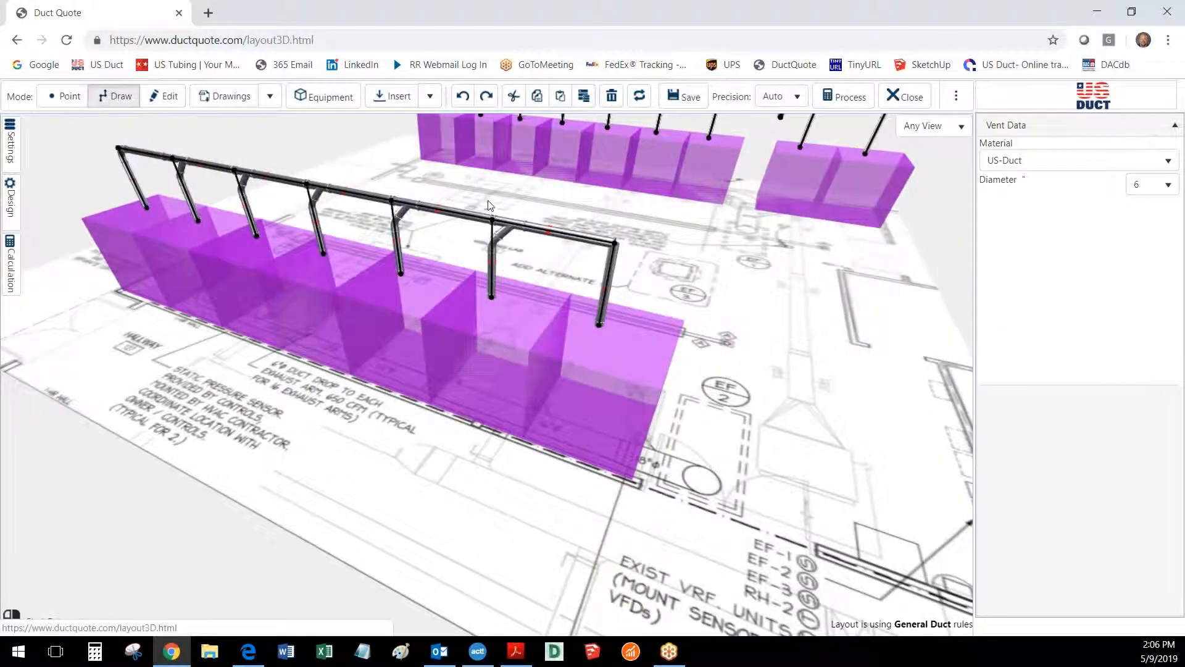
click(614, 242)
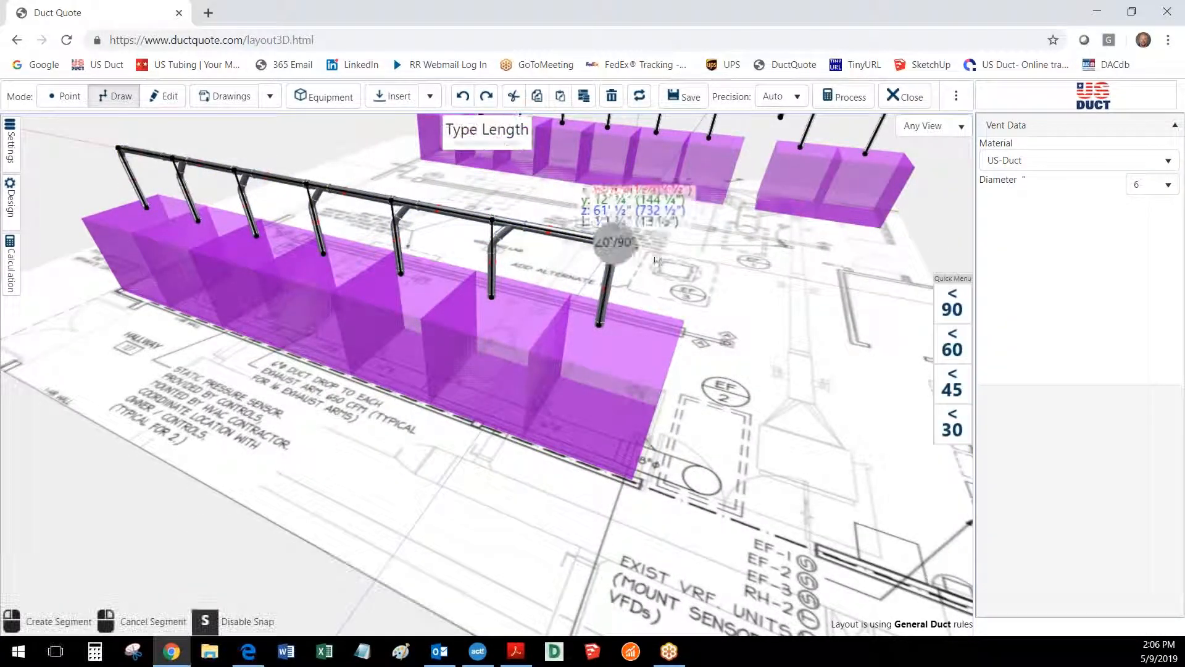
click(793, 280)
right_click(793, 279)
right_drag(851, 346, 740, 380)
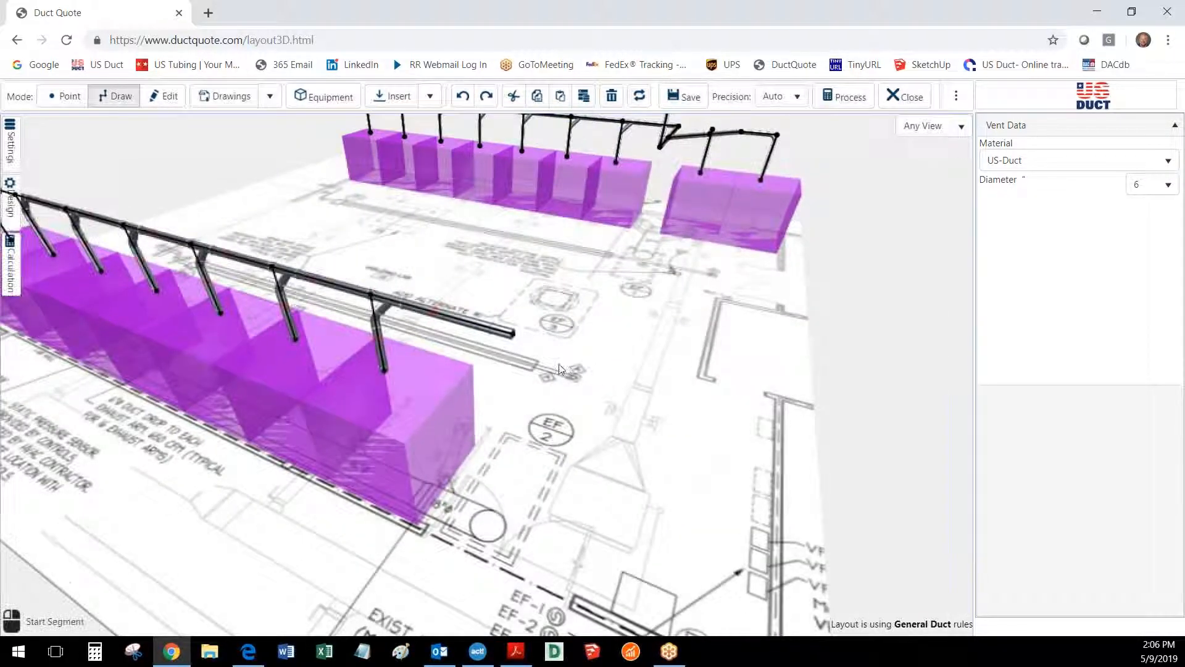
- Draw a 10' vertical duct rising from the end of the cloned row's extended header
click(516, 334)
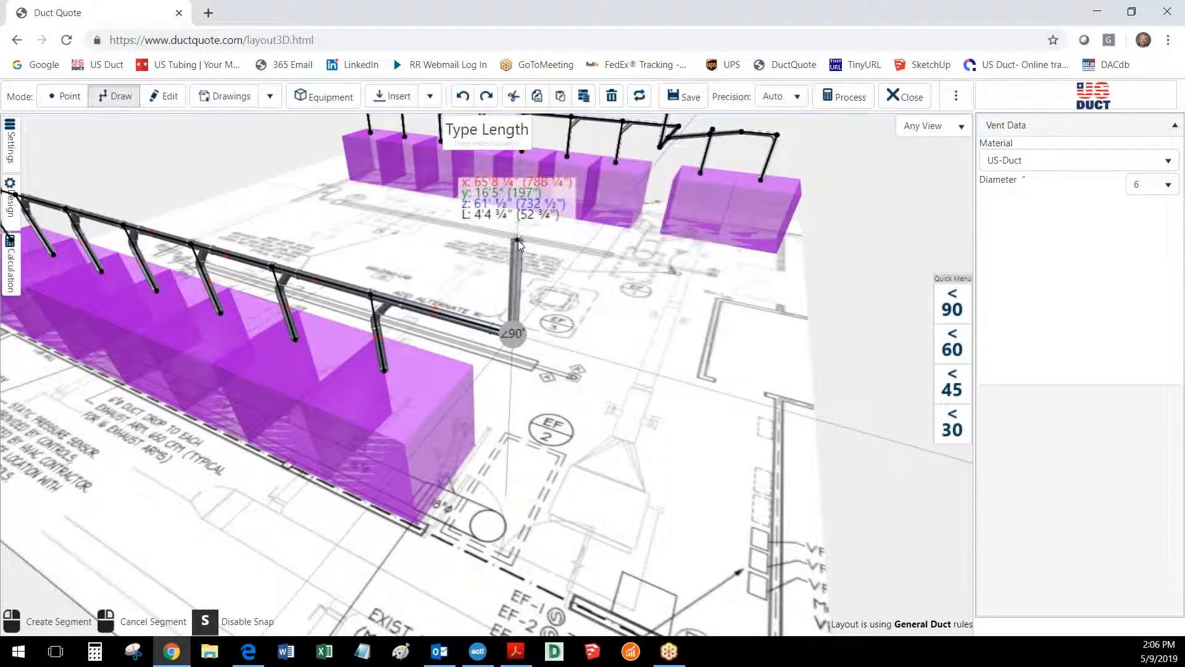
text(10')
key(Return)
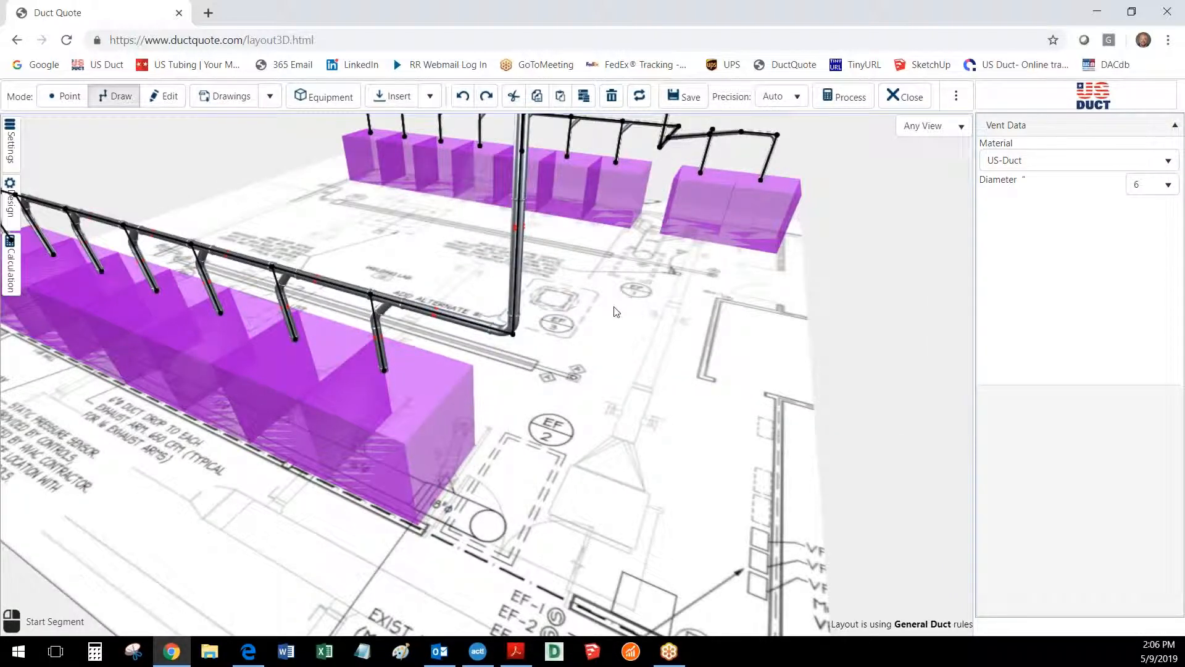
- Run the duct calculation for the whole layout with the existing parameters, and review the results summary
scroll(590, 421, down, 5)
middle_drag(590, 421, 646, 419)
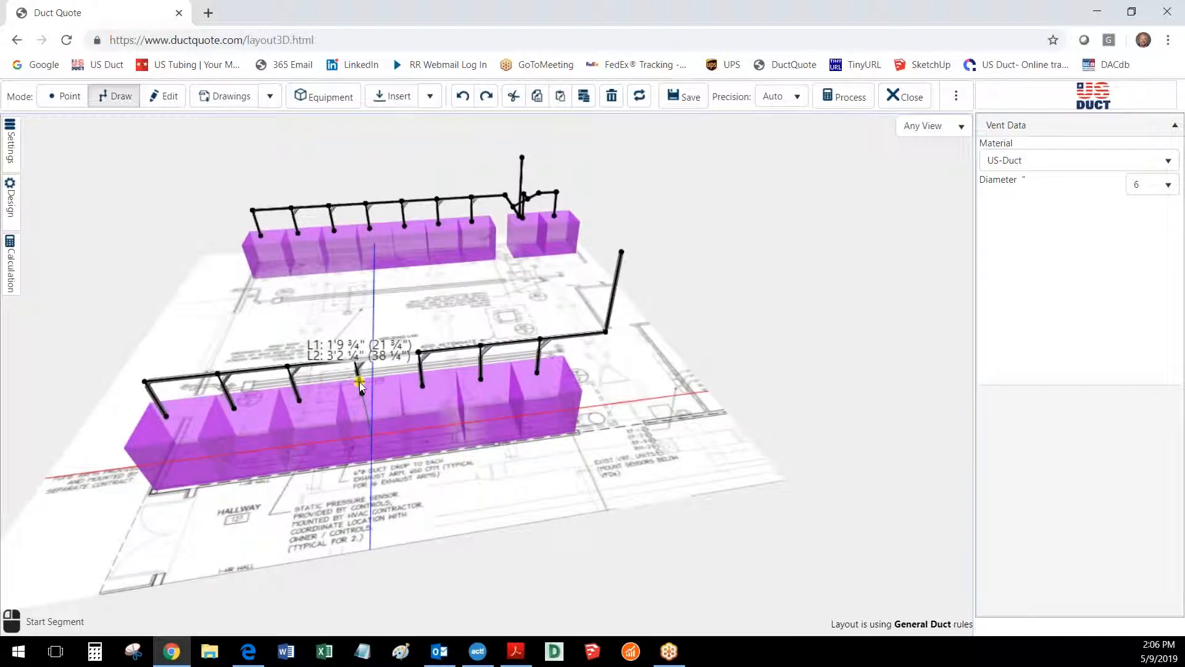
click(9, 267)
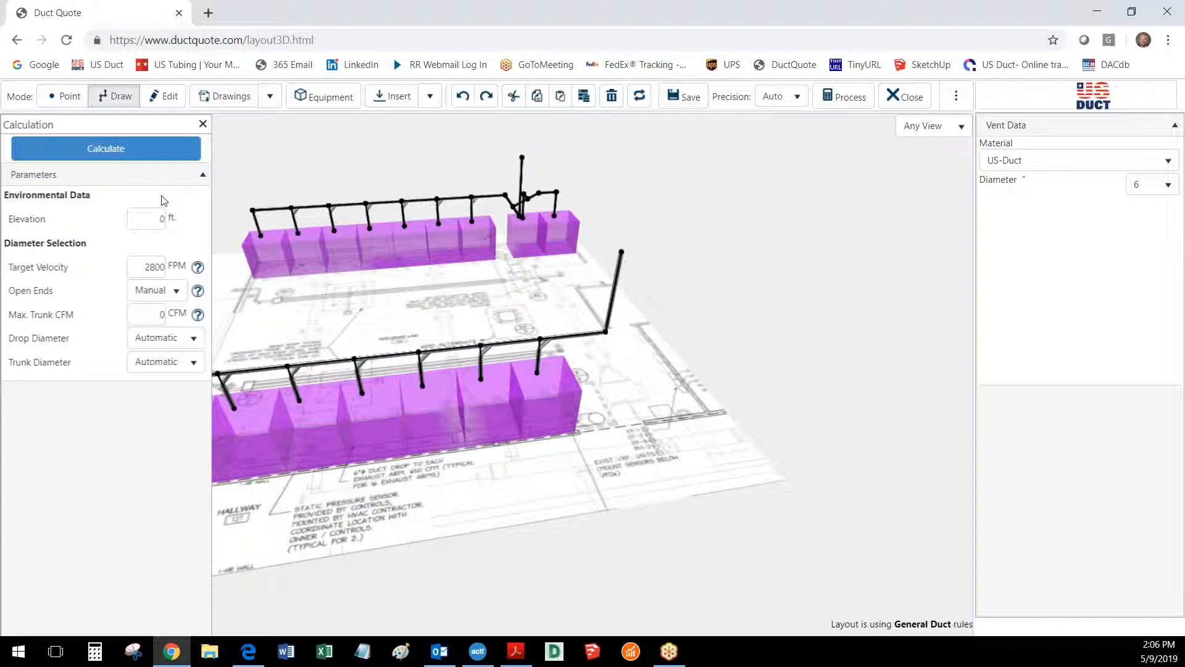
click(140, 151)
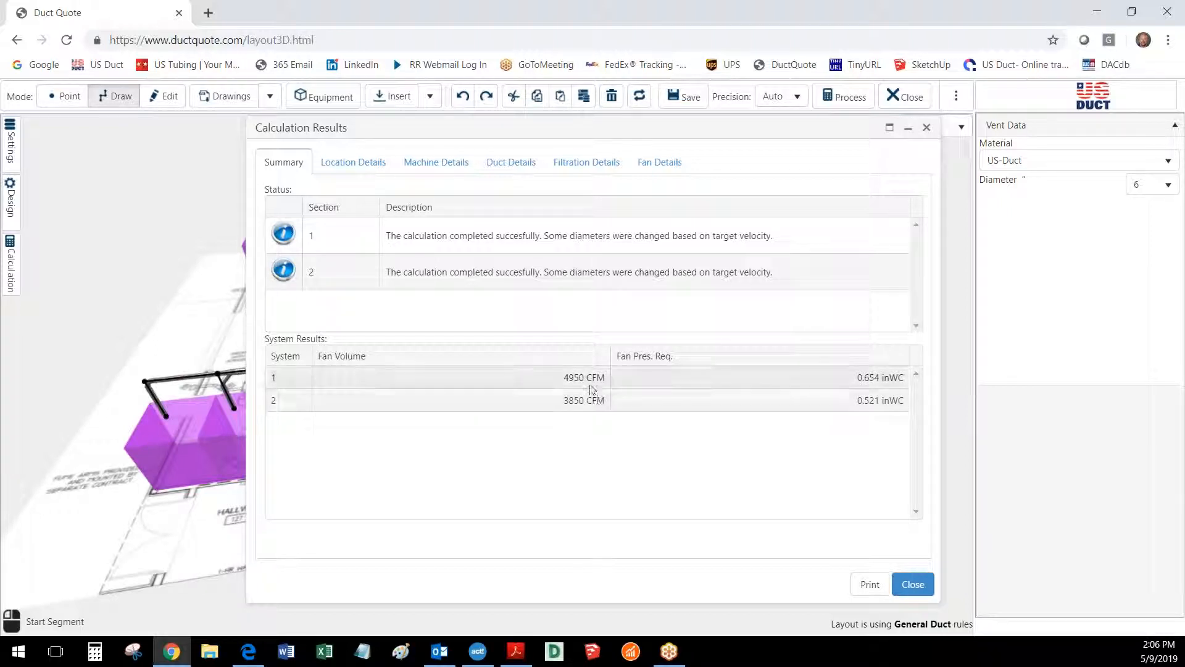
click(913, 584)
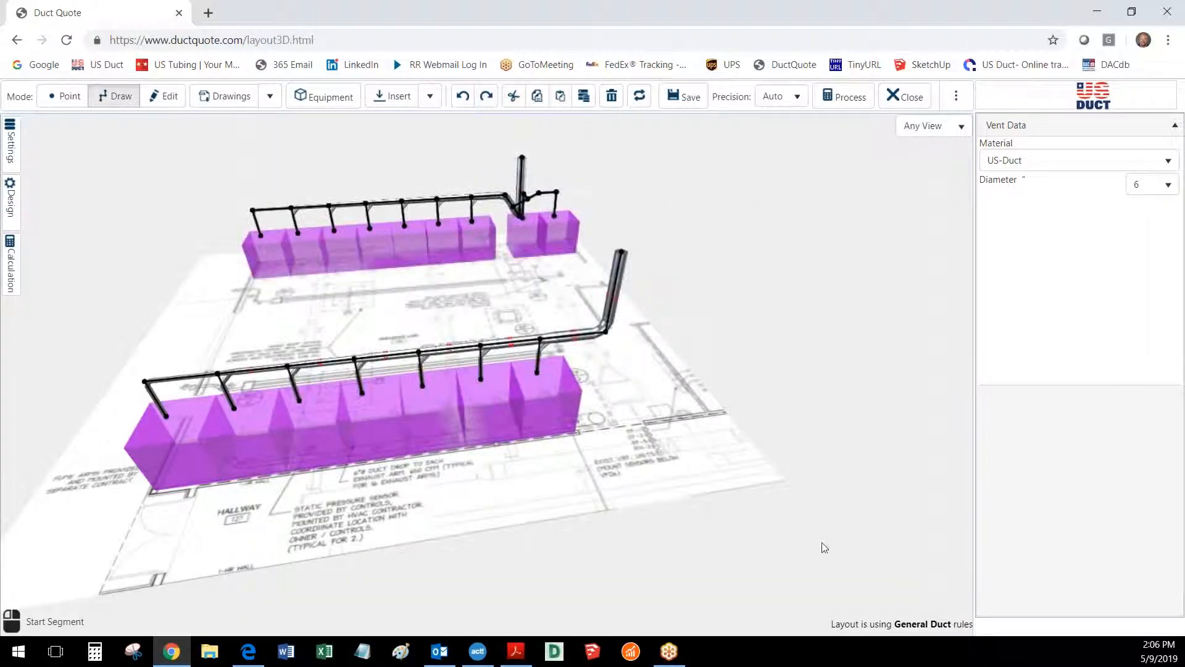
- Process the layout into a bill of materials and continue to its proposal
click(854, 104)
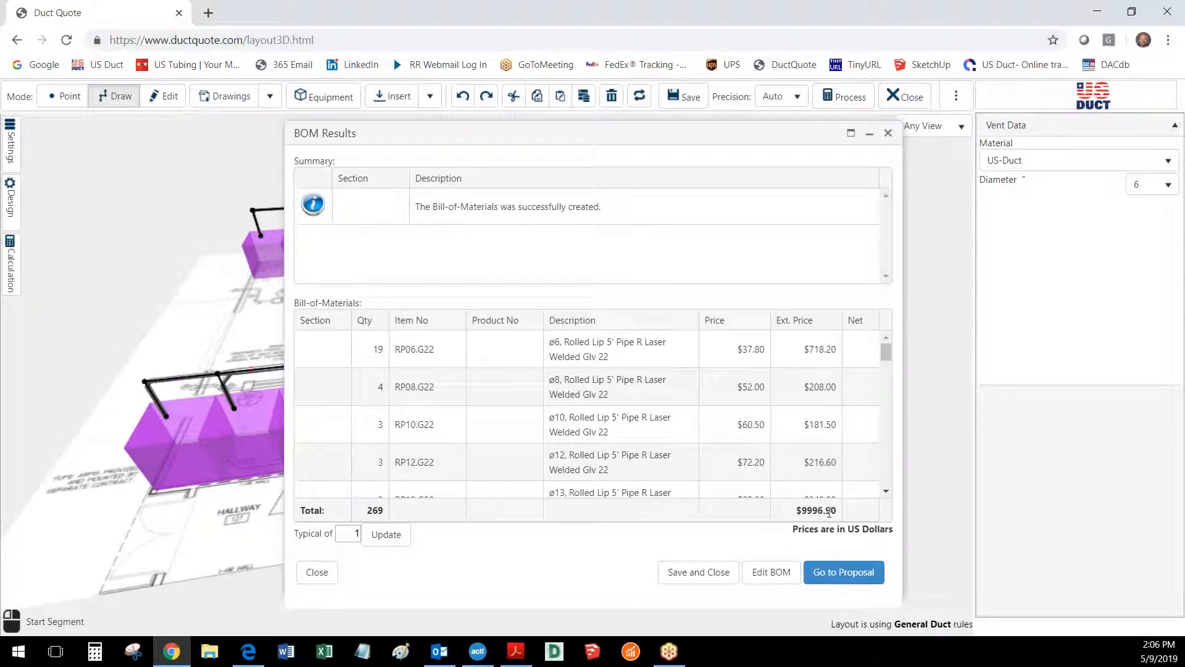
click(831, 574)
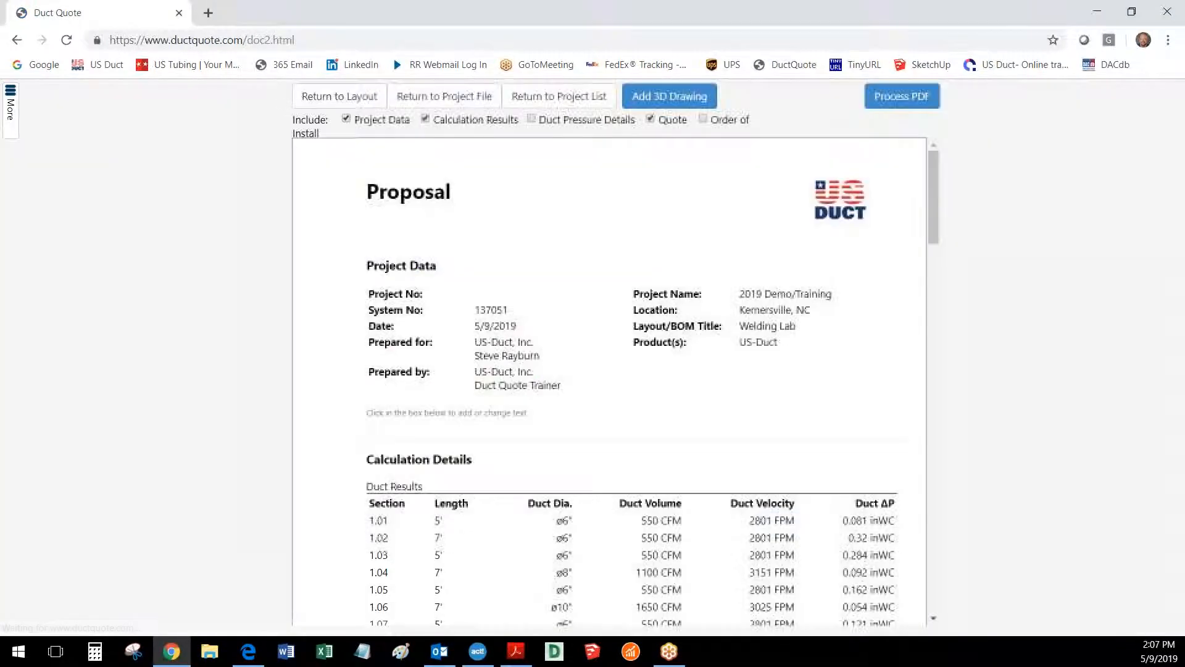
- Exclude the calculation results from the proposal, and hide the weight and freight estimate in its quote
click(426, 120)
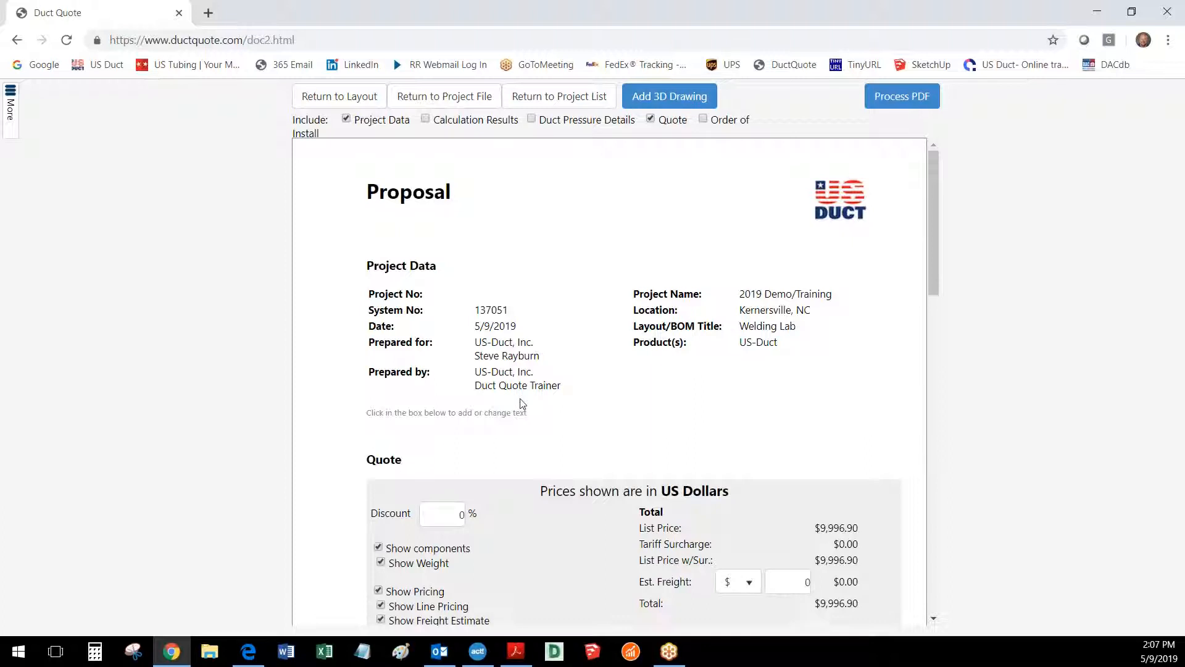
scroll(521, 402, down, 3)
click(381, 332)
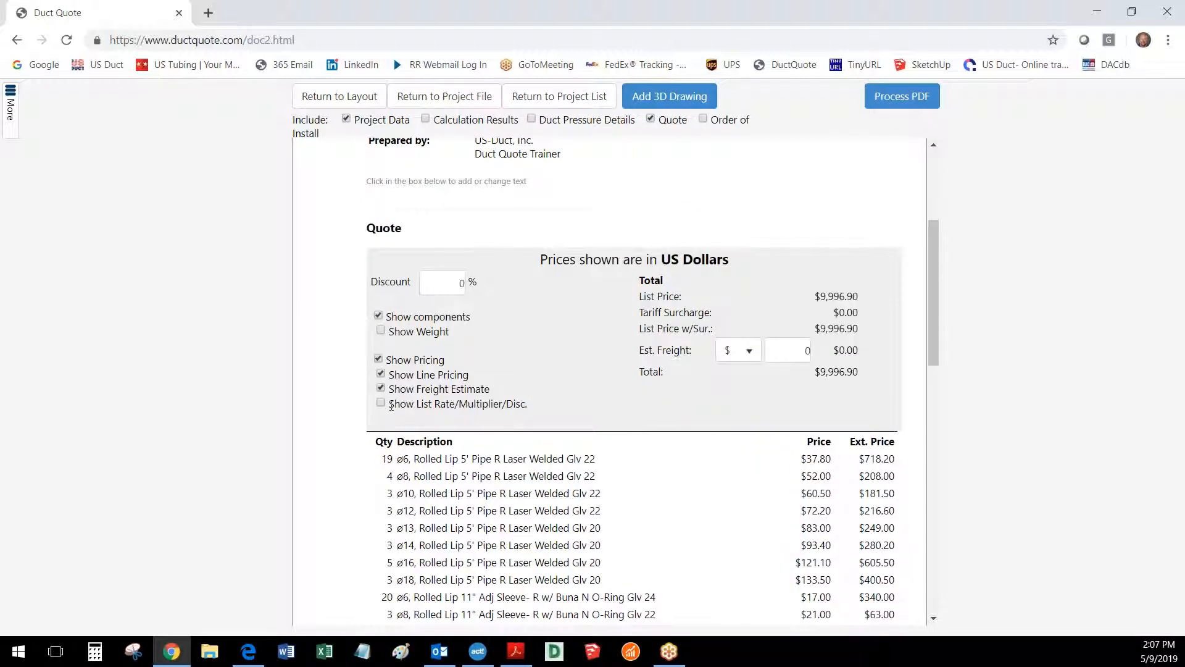
- Start a 3D drawing for the proposal and orient it to an angled view showing both booth rows from above
click(671, 96)
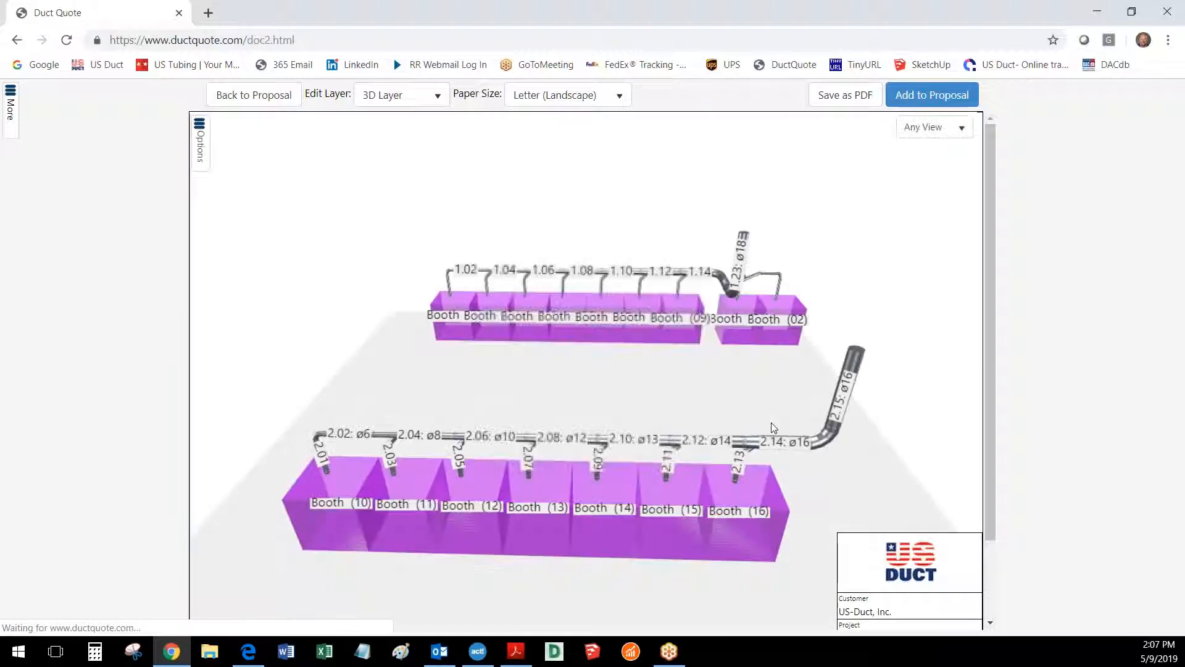
drag(792, 544, 763, 547)
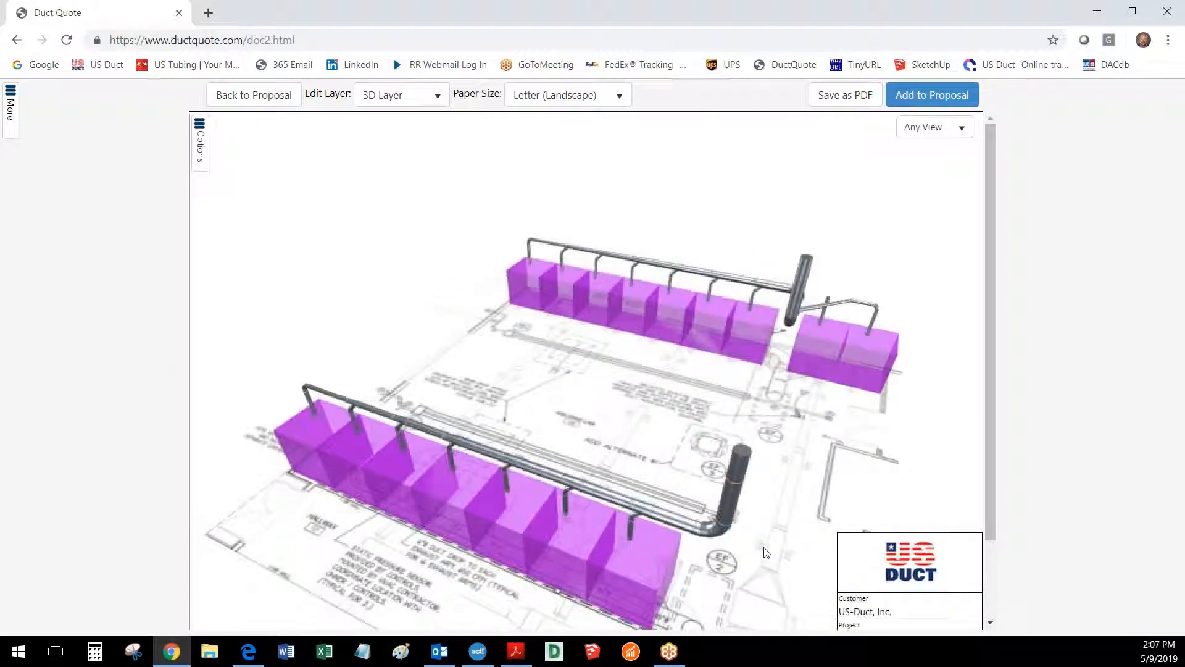
drag(818, 488, 802, 495)
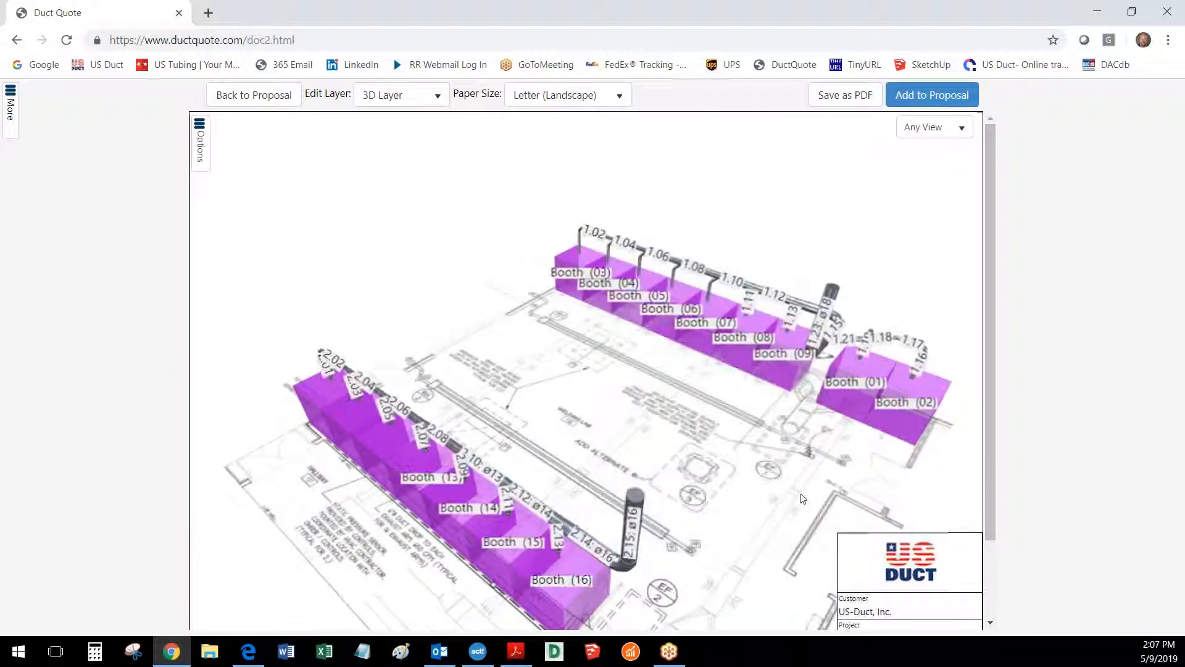
- Turn off the diameter labels in the 3D drawing and add the drawing to the proposal
click(200, 149)
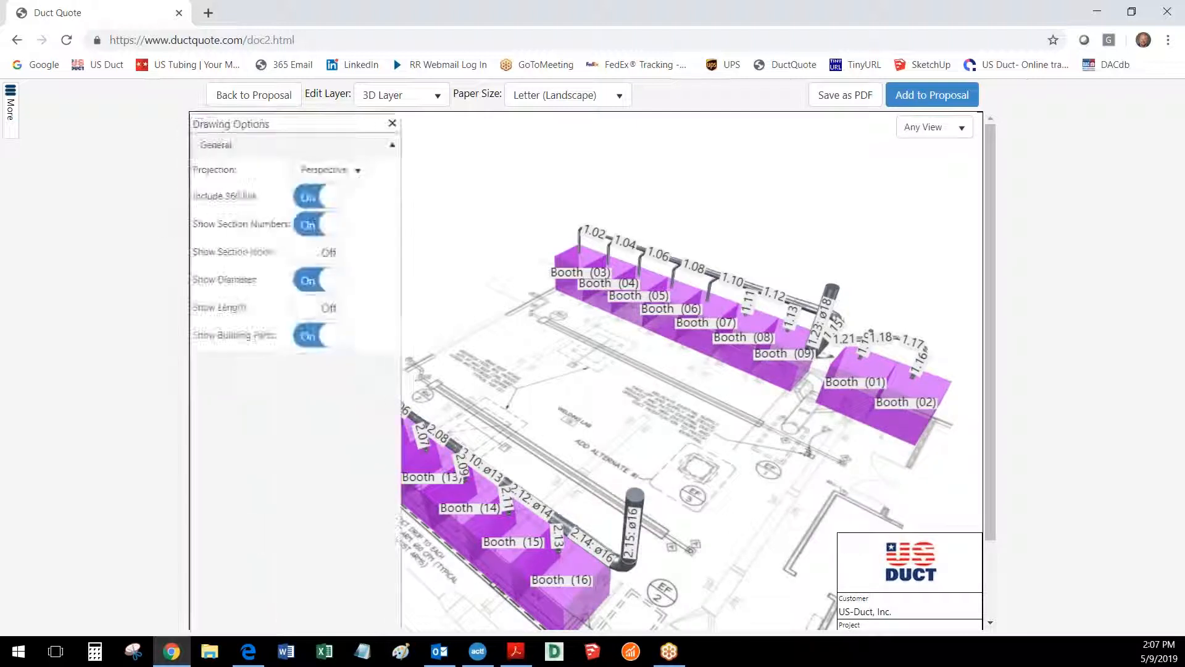
click(329, 279)
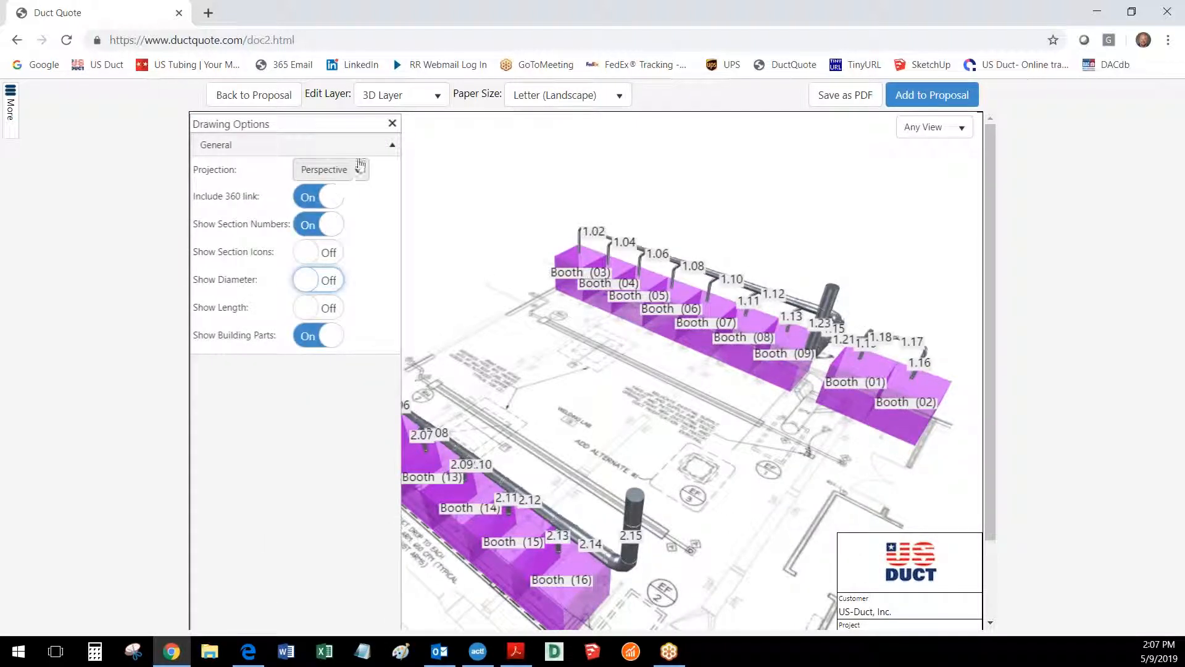
click(392, 122)
click(931, 95)
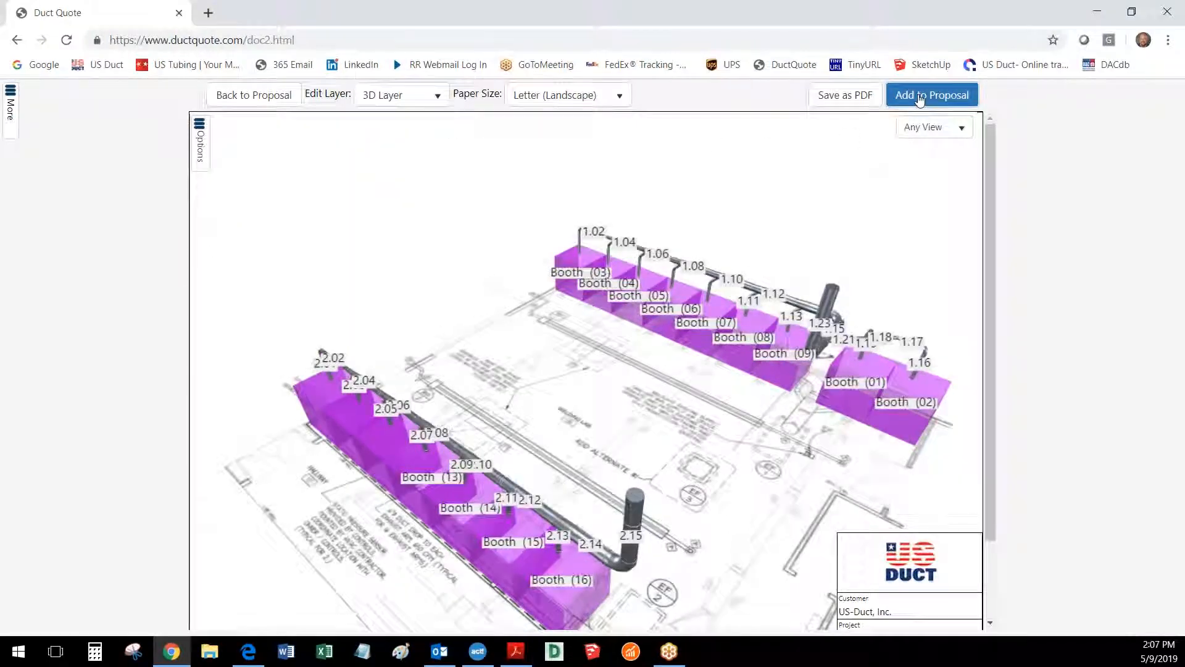
- Generate the proposal PDF, look through its quote and 3D drawing pages, and close it
click(902, 95)
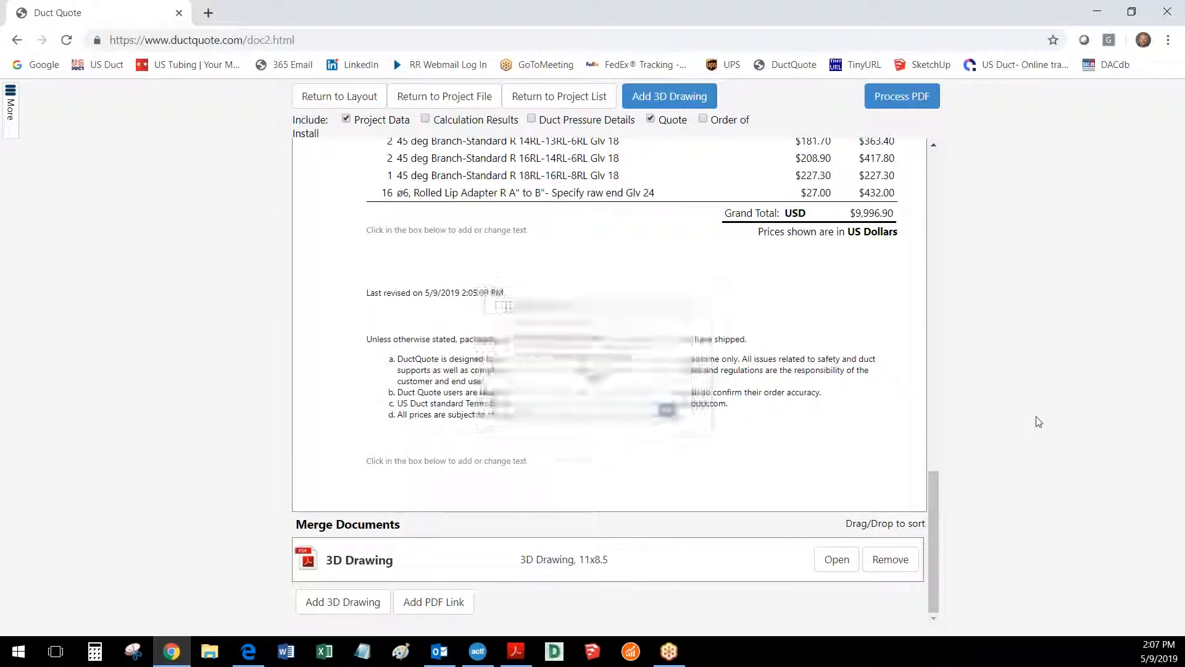
click(726, 452)
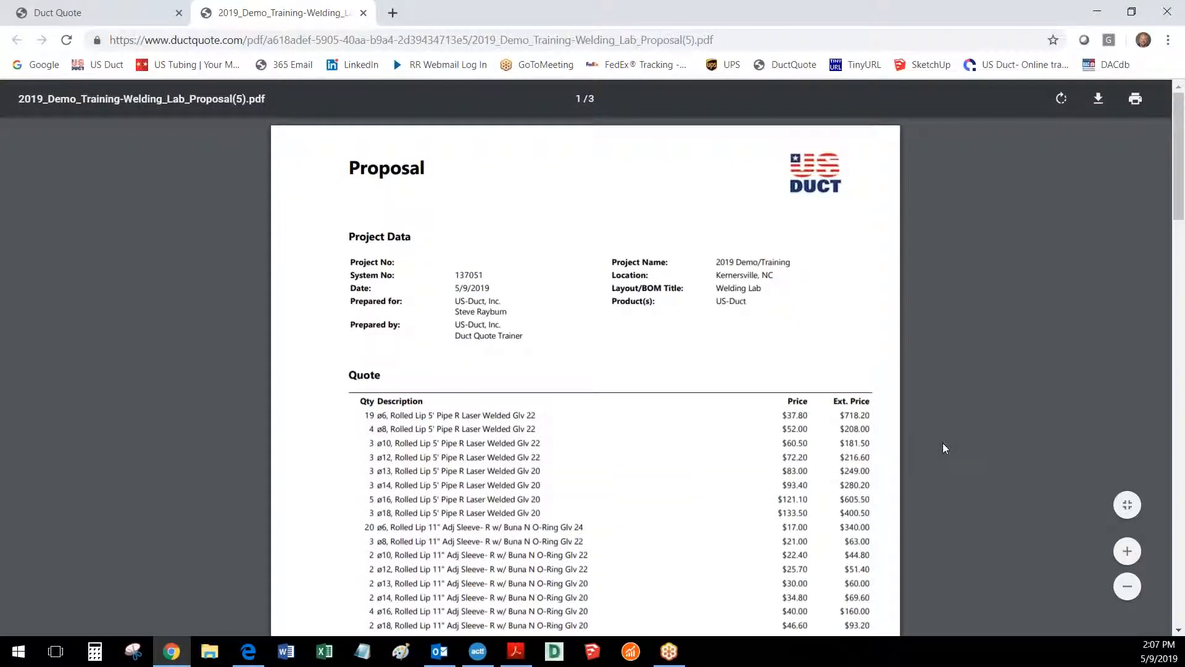
scroll(944, 449, down, 3)
scroll(944, 448, down, 2)
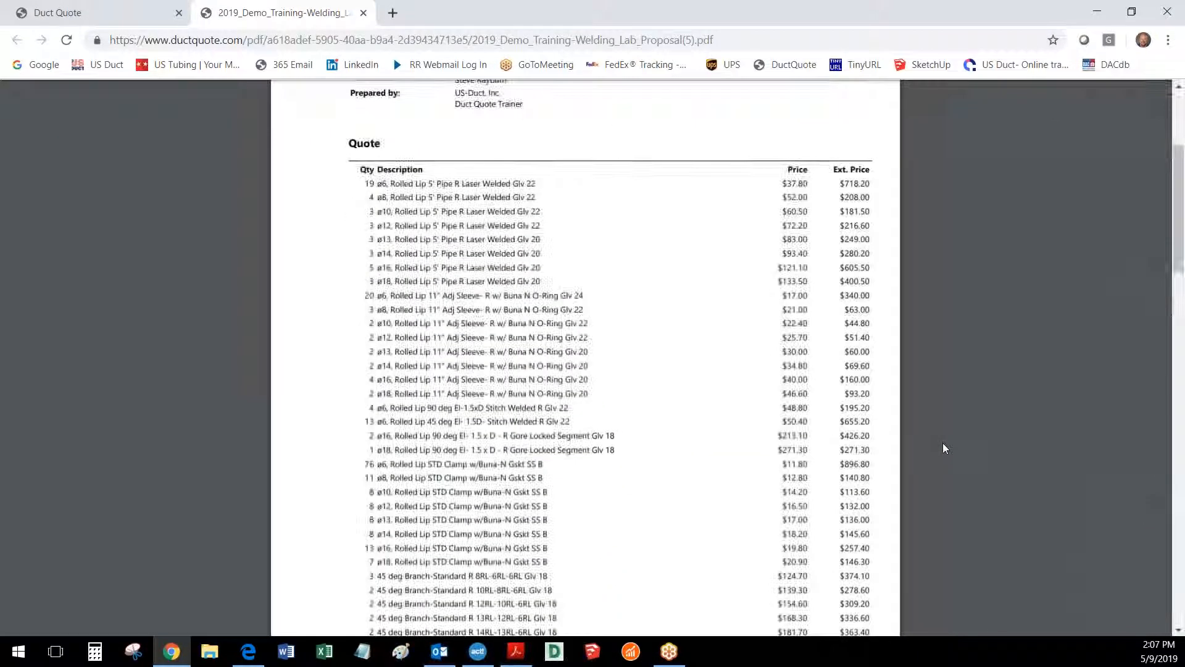
scroll(943, 448, down, 7)
scroll(942, 442, down, 15)
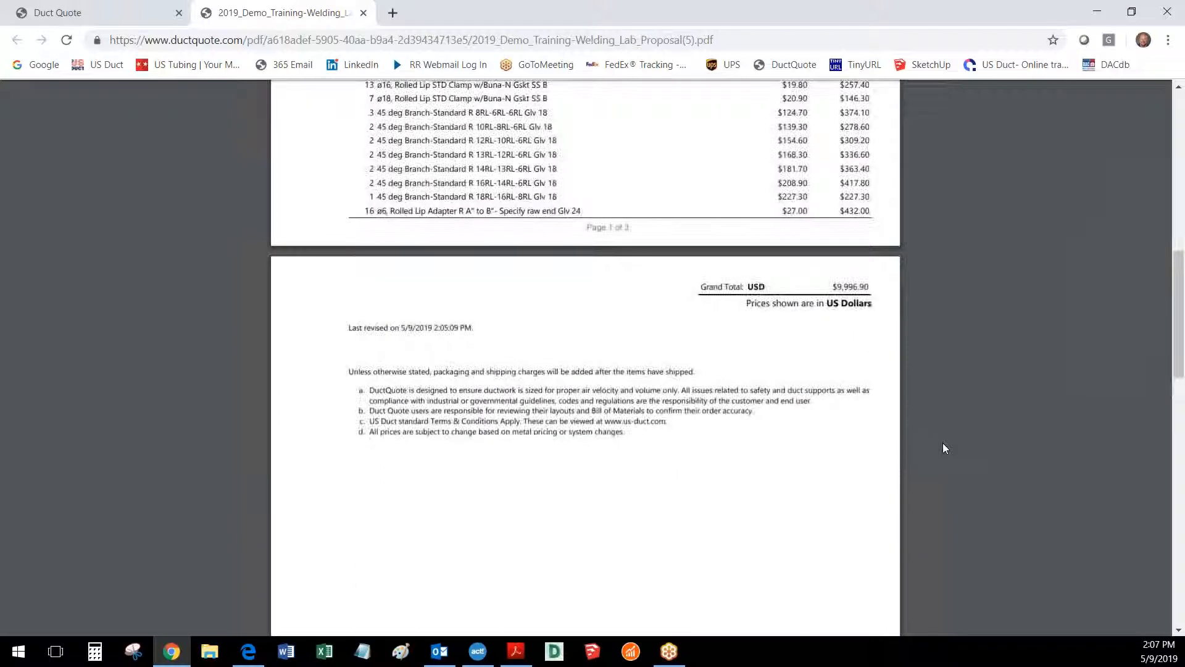
scroll(944, 448, down, 3)
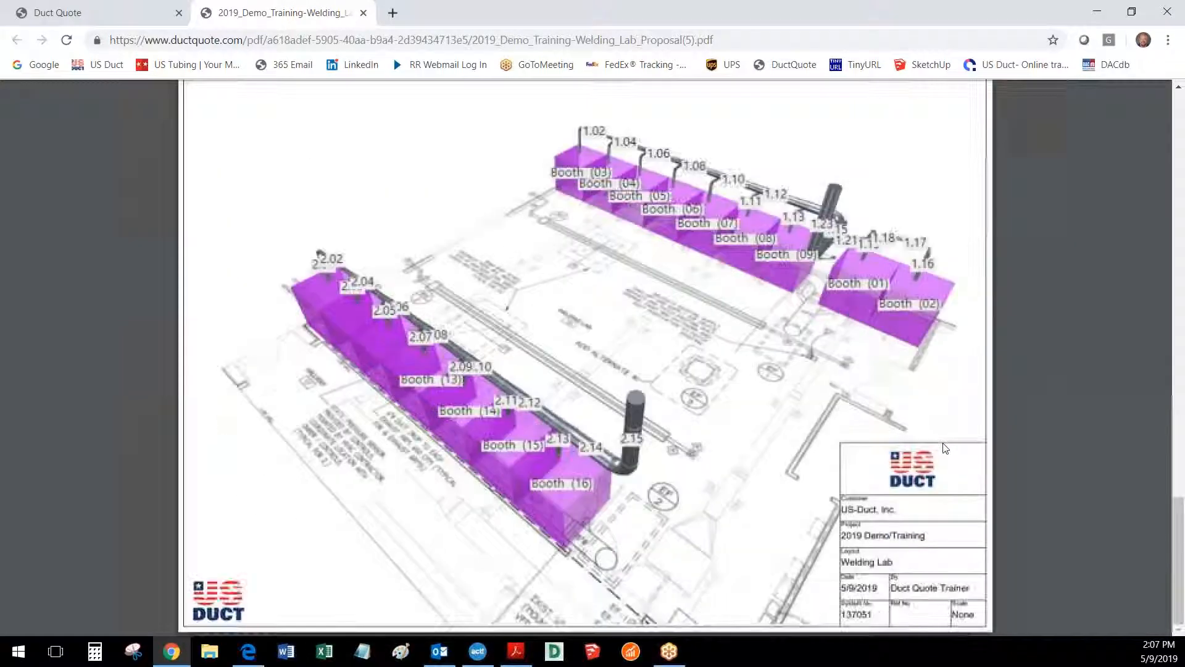
scroll(942, 444, up, 20)
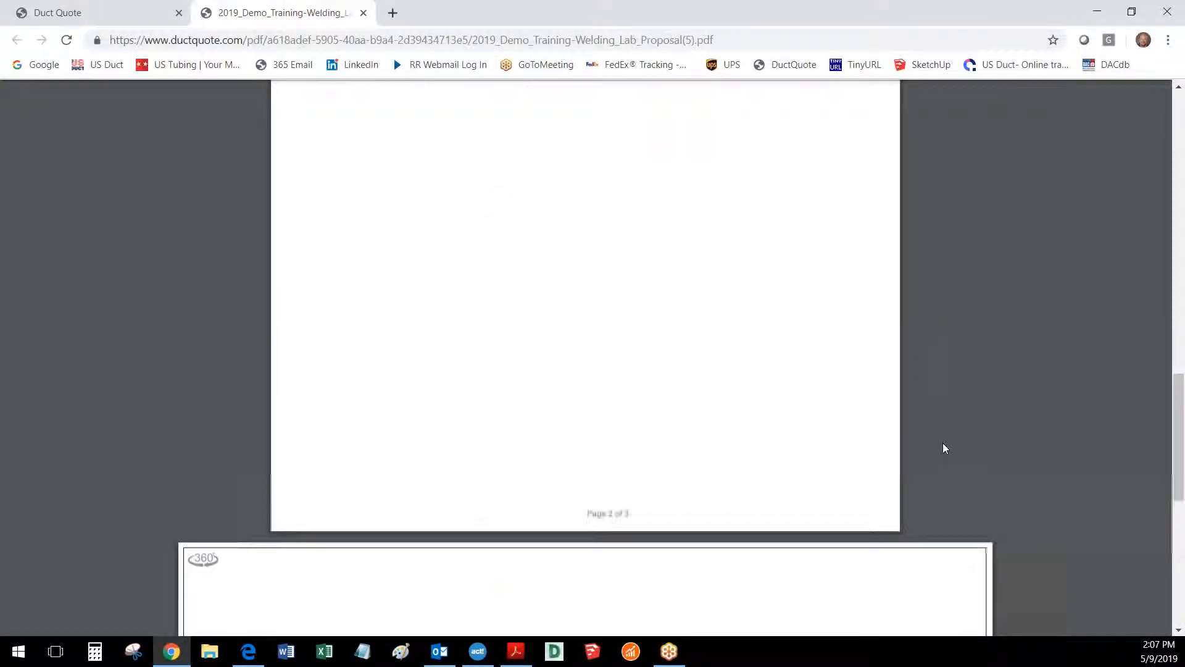
scroll(943, 444, up, 4)
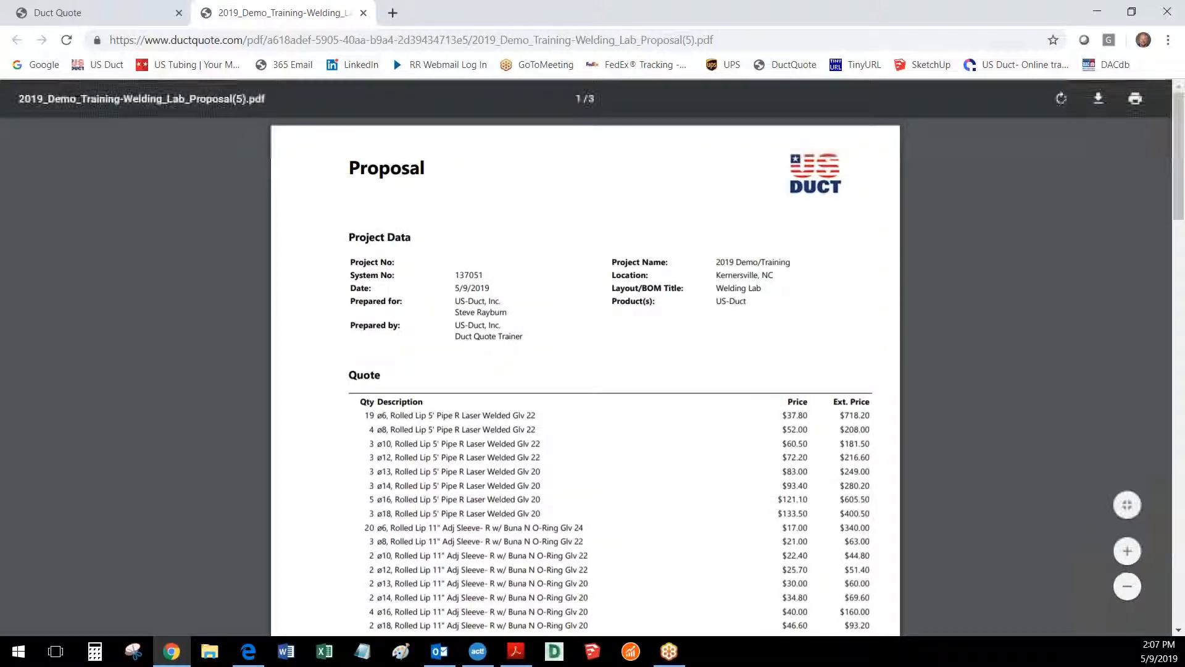
click(363, 13)
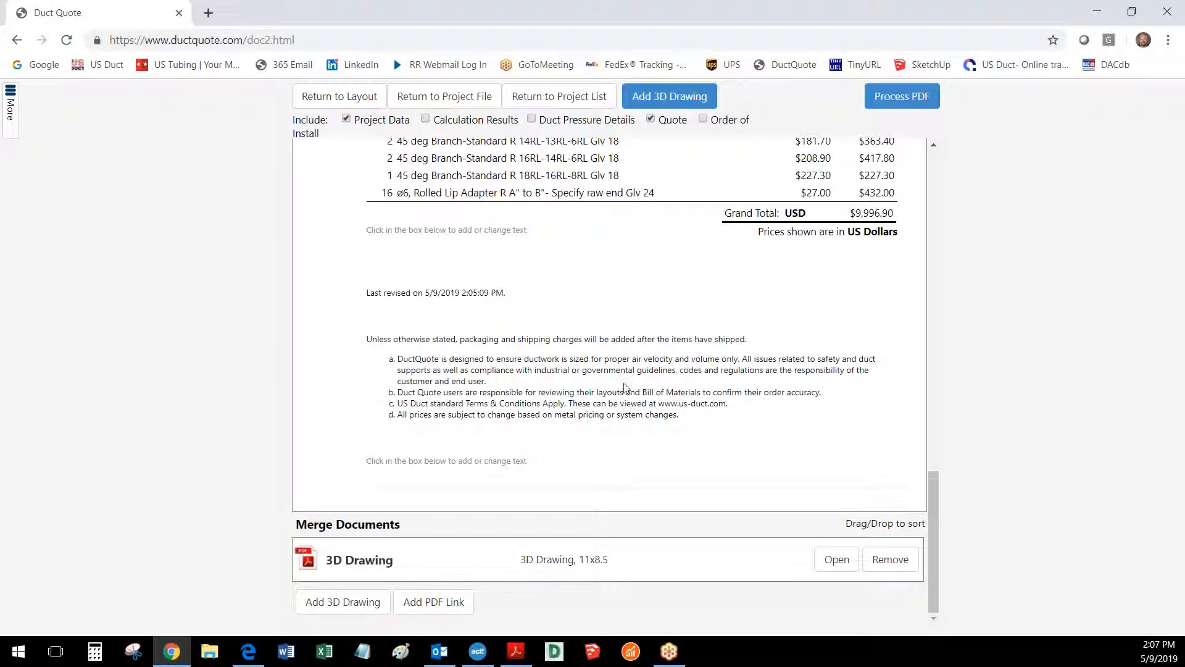
- Replace the quote in the proposal with the order of install, and look through its section-by-section parts list
scroll(625, 388, up, 20)
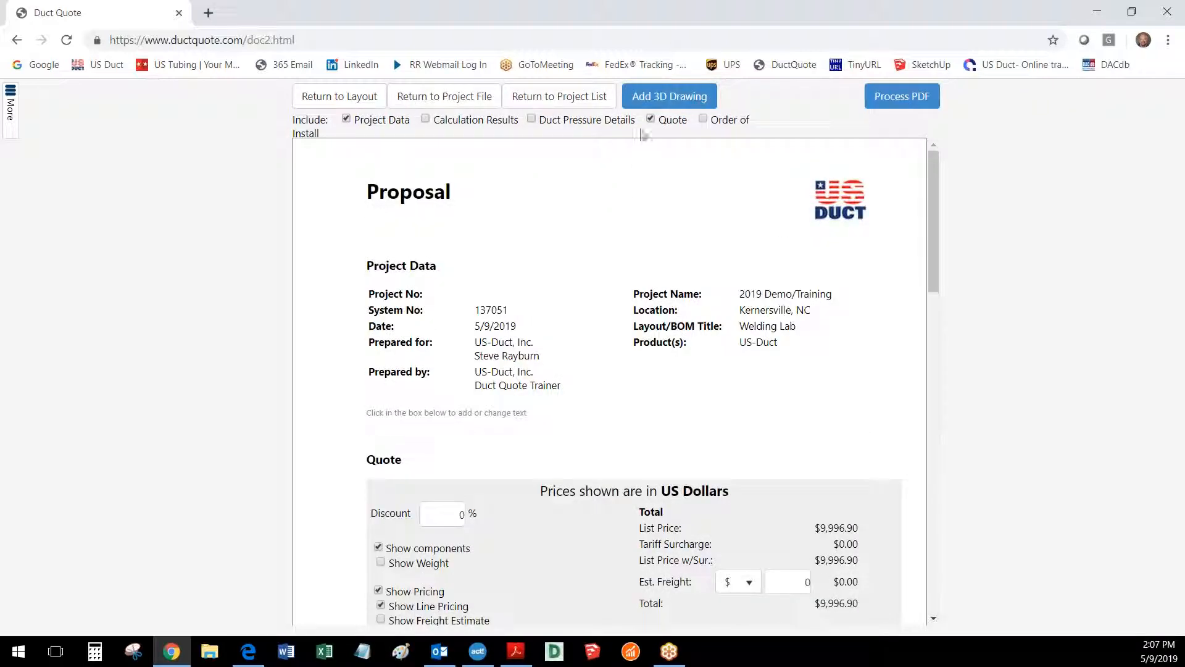
click(652, 120)
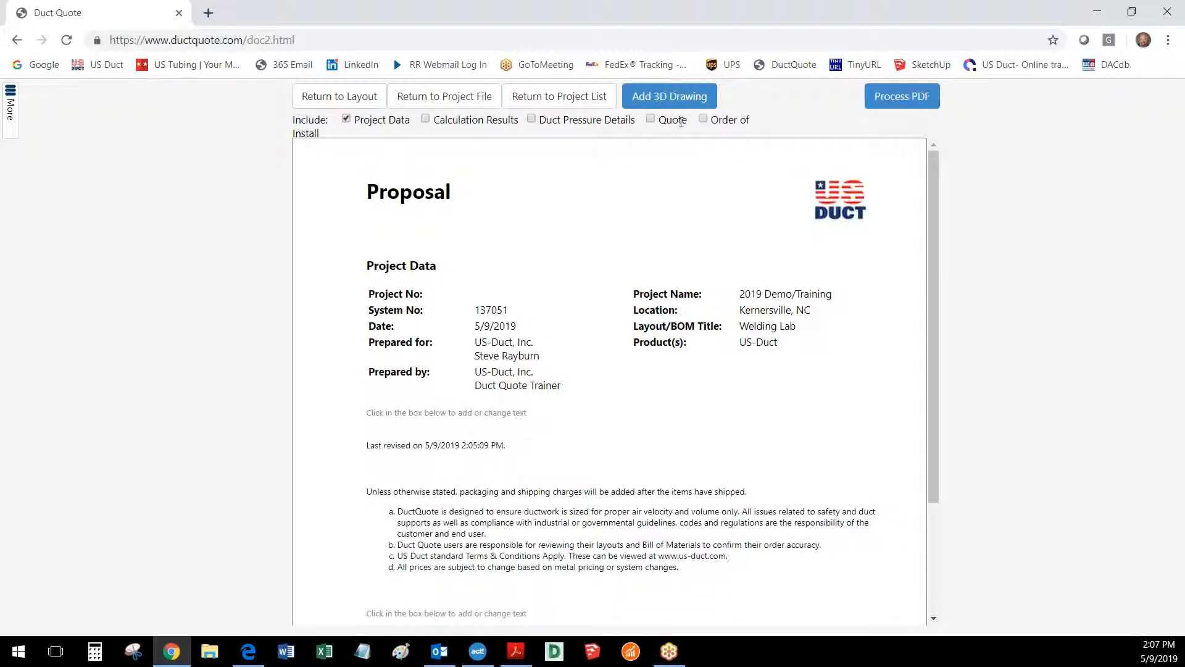
click(703, 119)
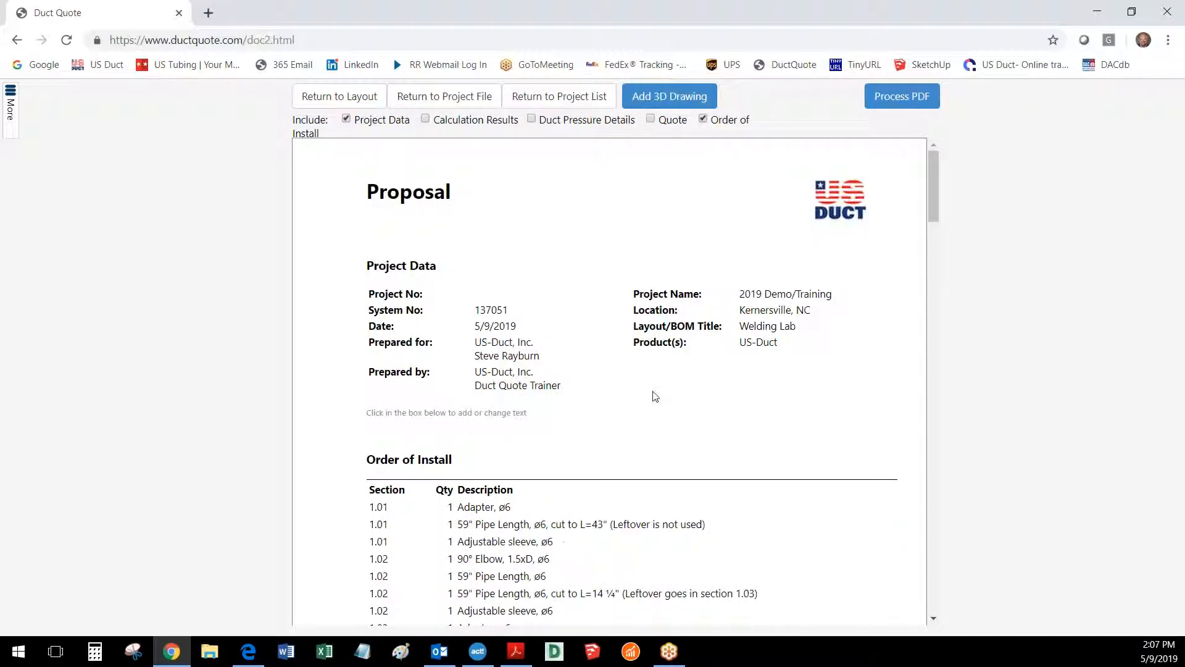
scroll(656, 397, down, 5)
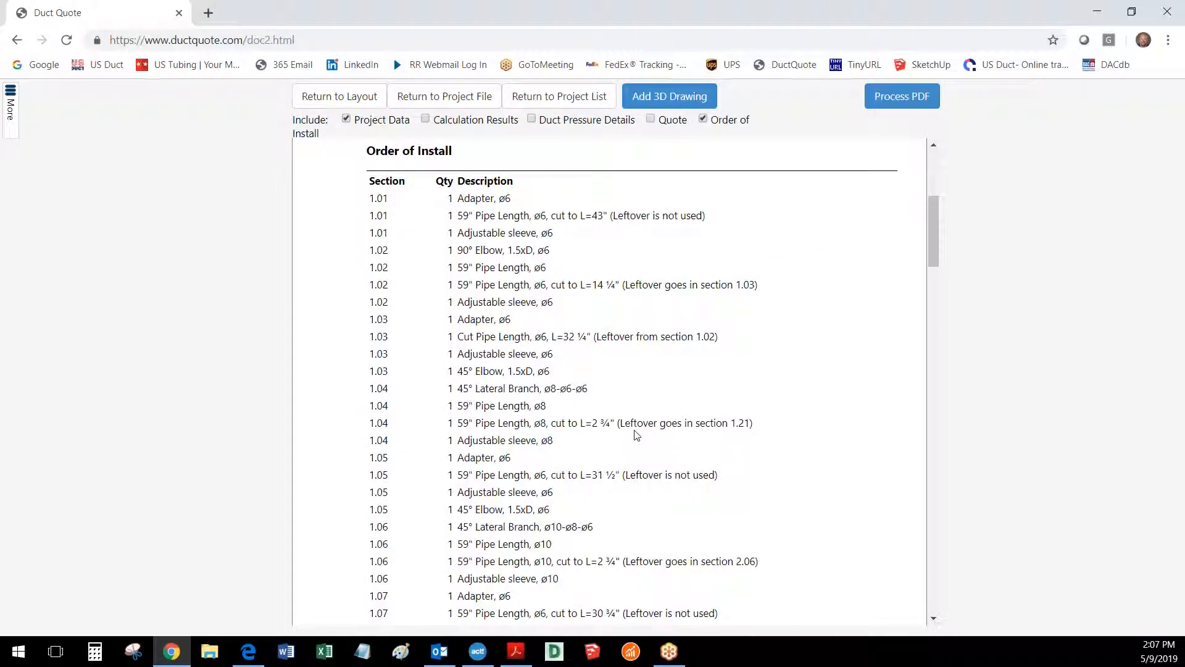
scroll(636, 435, down, 4)
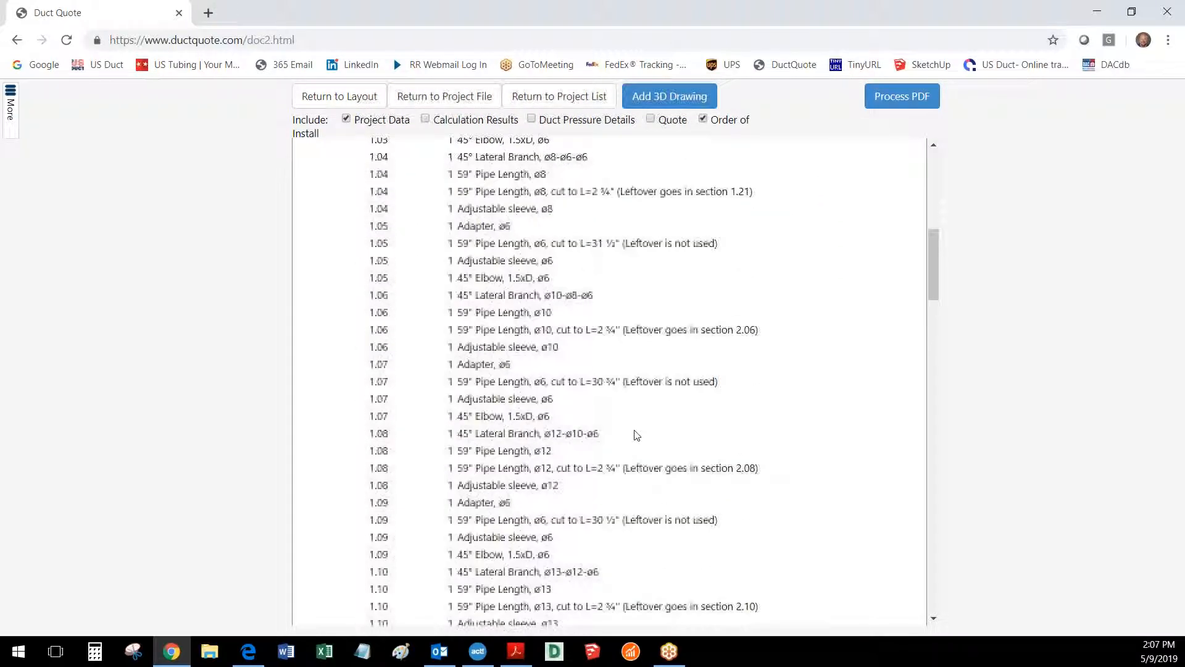